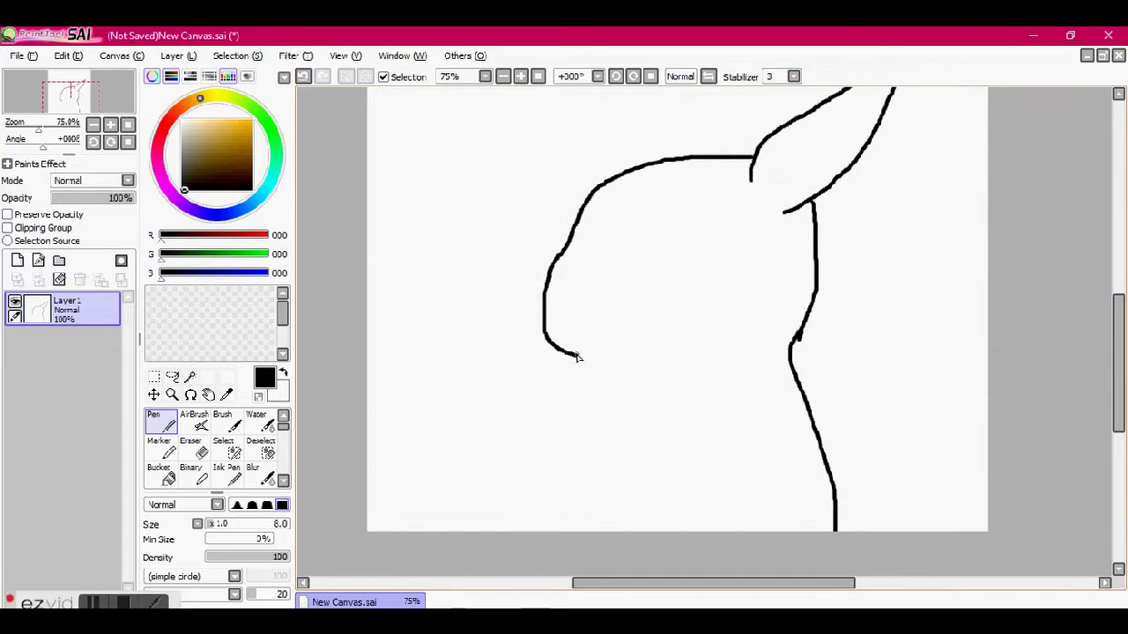
Step: Draw Pikachu's front body contour, two arms with toothed paws and the zigzag tail with the size 8 black pen
left_click(174, 428)
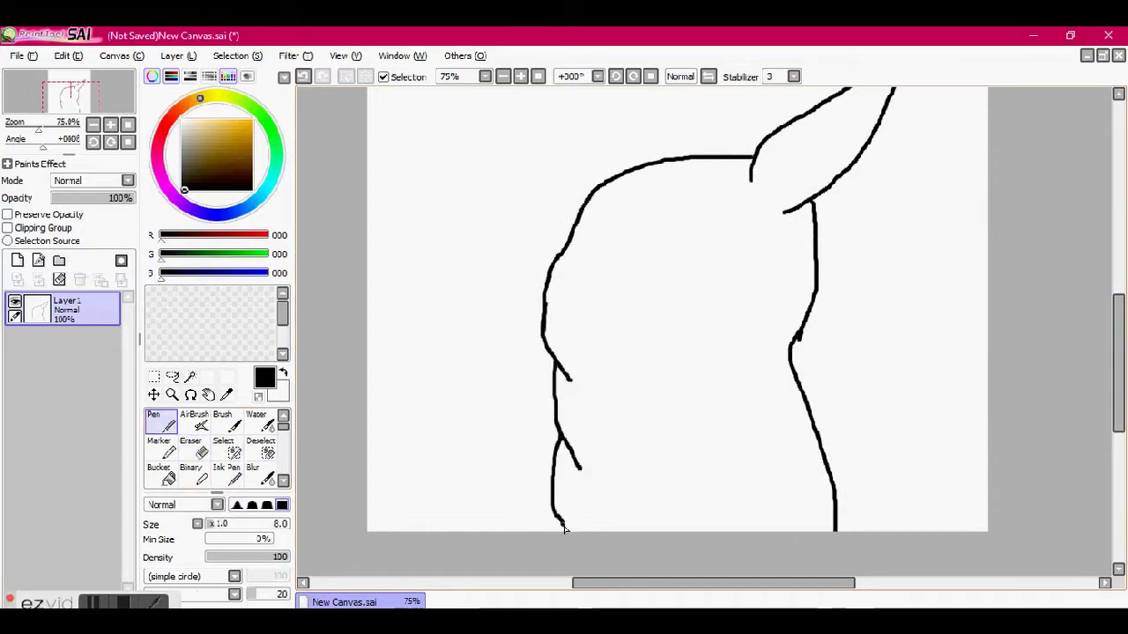
left_click_drag(605, 402, 615, 454)
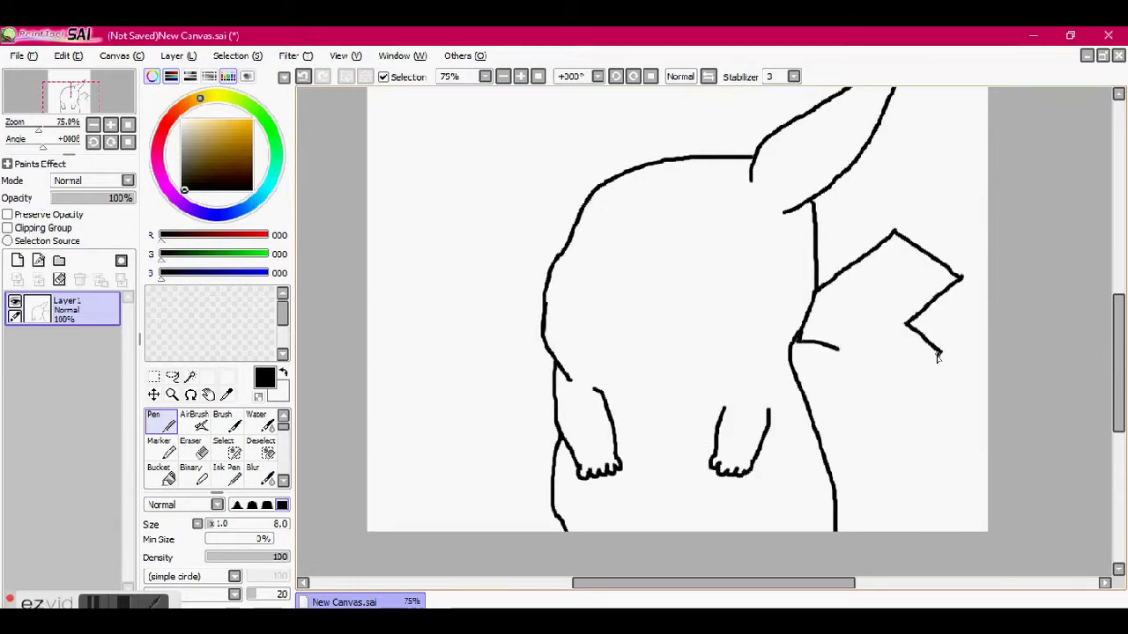
left_click_drag(904, 381, 937, 393)
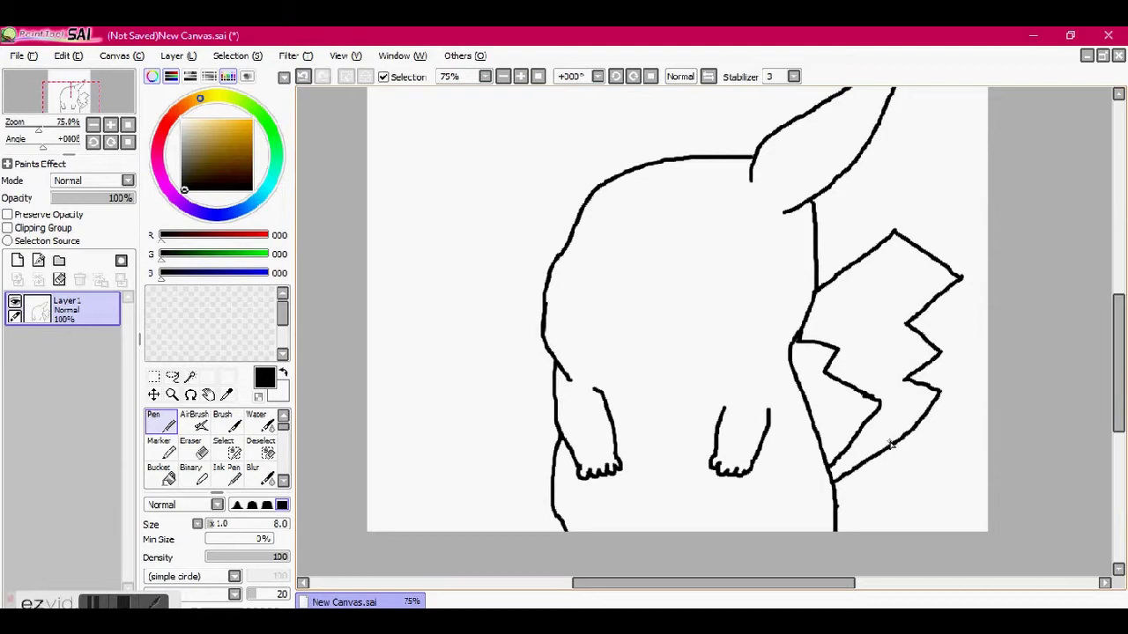
Step: Erase the front upper section of the head outline and draw a long horizontal ear extending from the gap
scroll(826, 472, "up", 3)
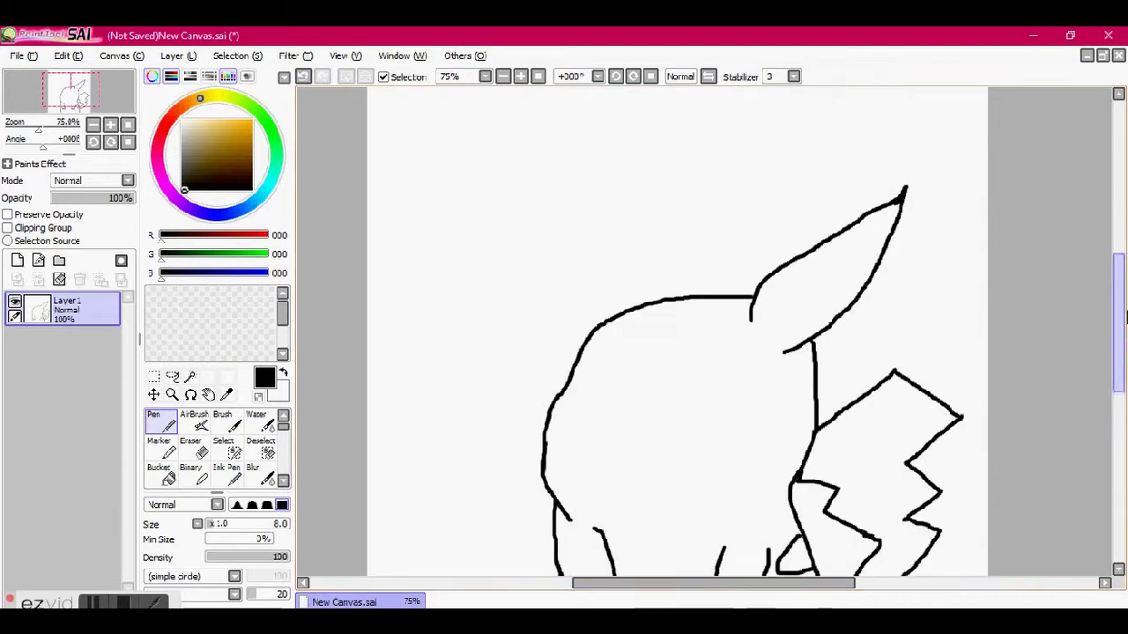
left_click(191, 445)
key("n")
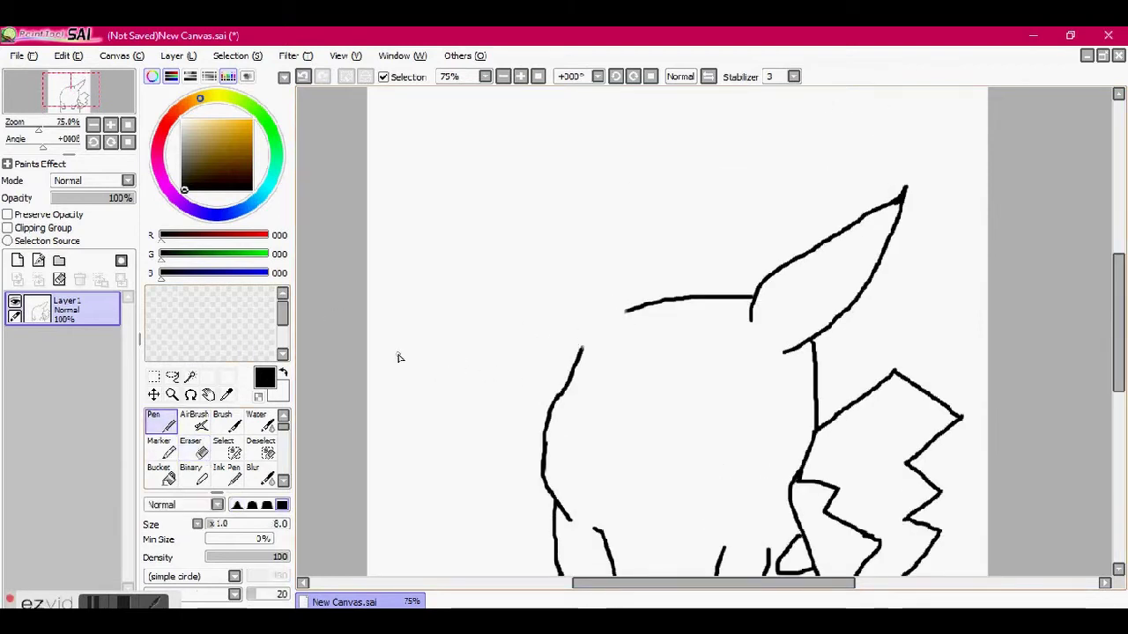
left_click_drag(605, 302, 393, 296)
mouse_move(582, 351)
left_mouse_down()
mouse_move(557, 365)
mouse_move(404, 336)
left_mouse_up()
key("ctrl+z")
key("ctrl+z")
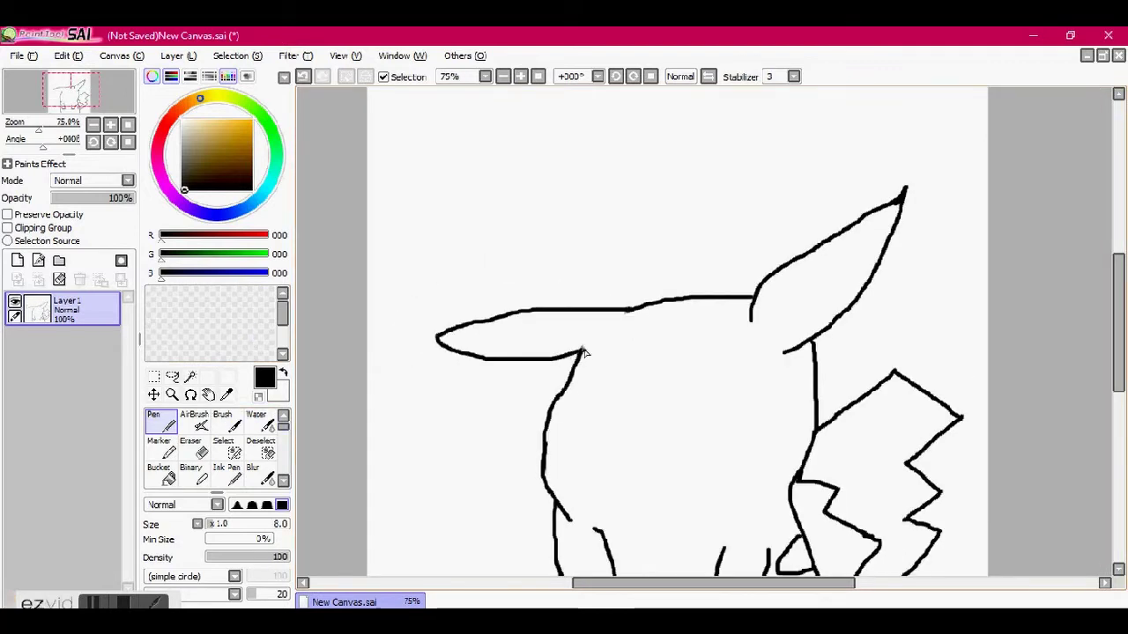
Step: Enlarge the pen and paint a round solid black eye in the middle of the face
scroll(579, 353, "down", 2)
key("b")
left_click_drag(222, 527, 264, 527)
left_click(166, 426)
left_click(689, 330)
Step: Paint the second, narrower black eye near the front edge of the face with the pen at size 48
left_click(601, 322)
key("ctrl+z")
left_click(594, 326)
key("ctrl+z")
left_click(594, 325)
left_click(602, 321)
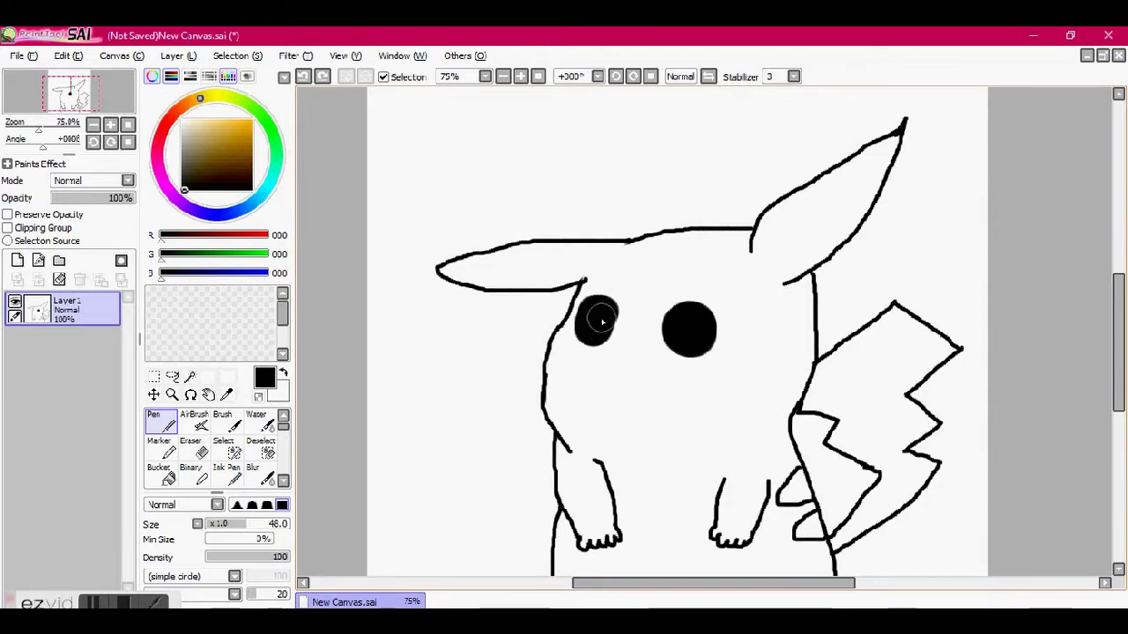
key("ctrl+z")
left_click(163, 425)
key("ctrl+y")
scroll(993, 354, "down", 1)
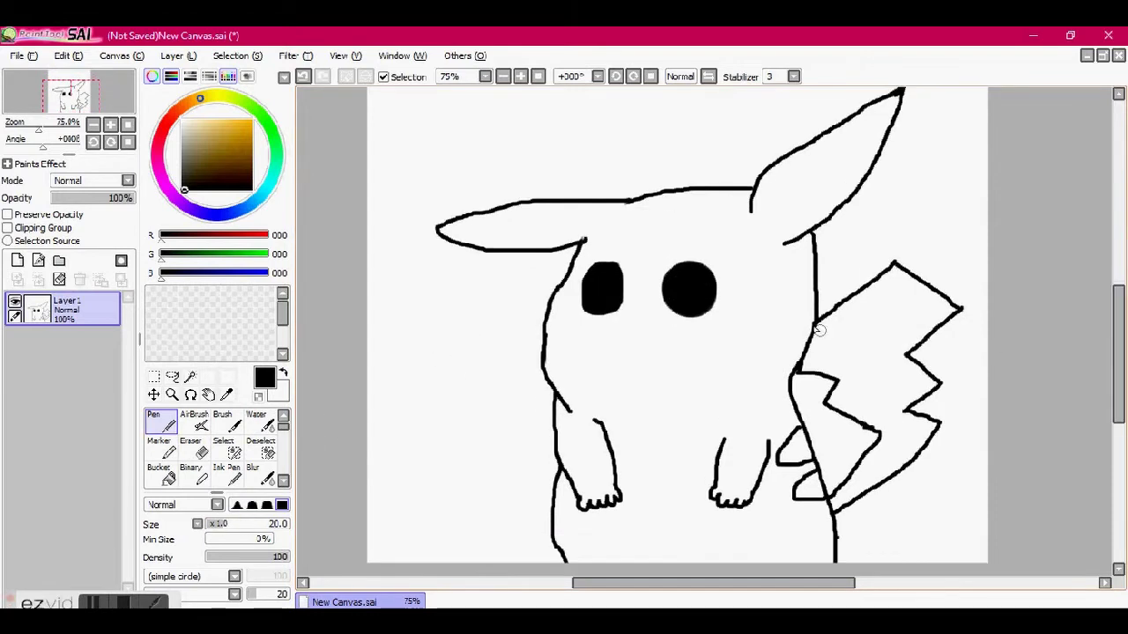
Step: Draw a curved smiling mouth and a small filled black nose below the eyes with the pen at size 6
key("ctrl+z")
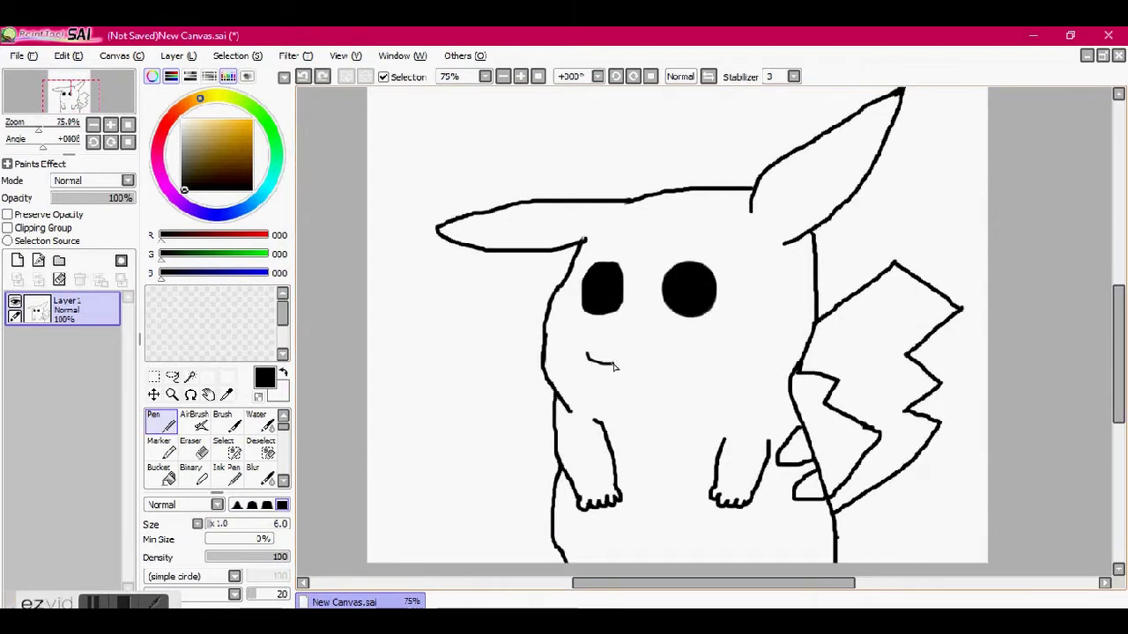
scroll(631, 332, "up", 4)
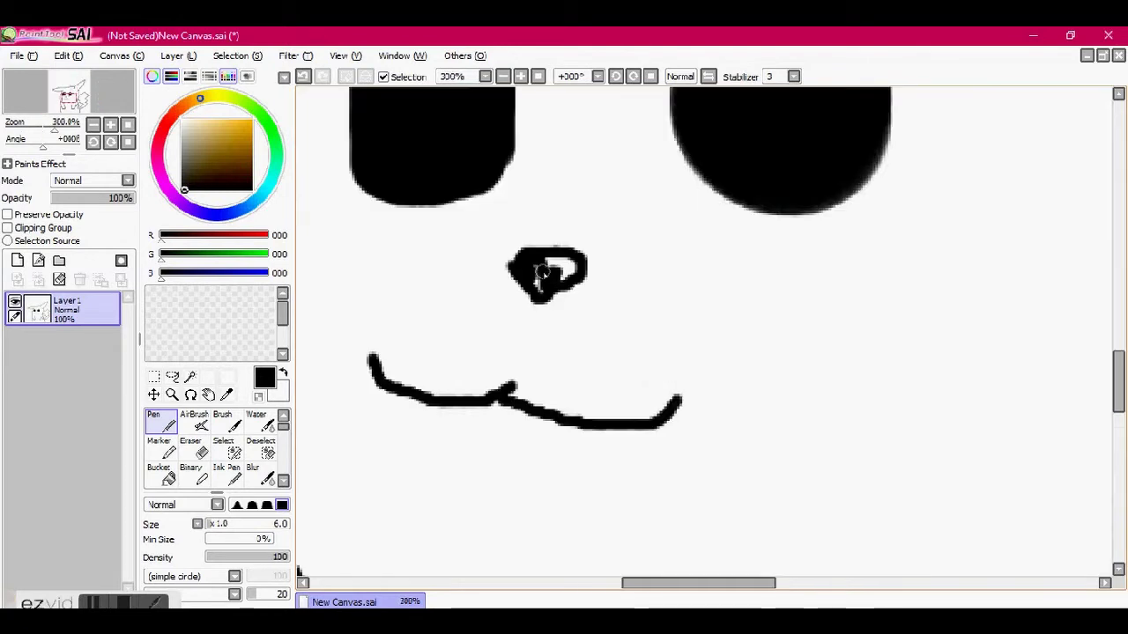
Step: Outline a round cheek on each side of the mouth, redrawing the first cheek larger
scroll(549, 266, "down", 4)
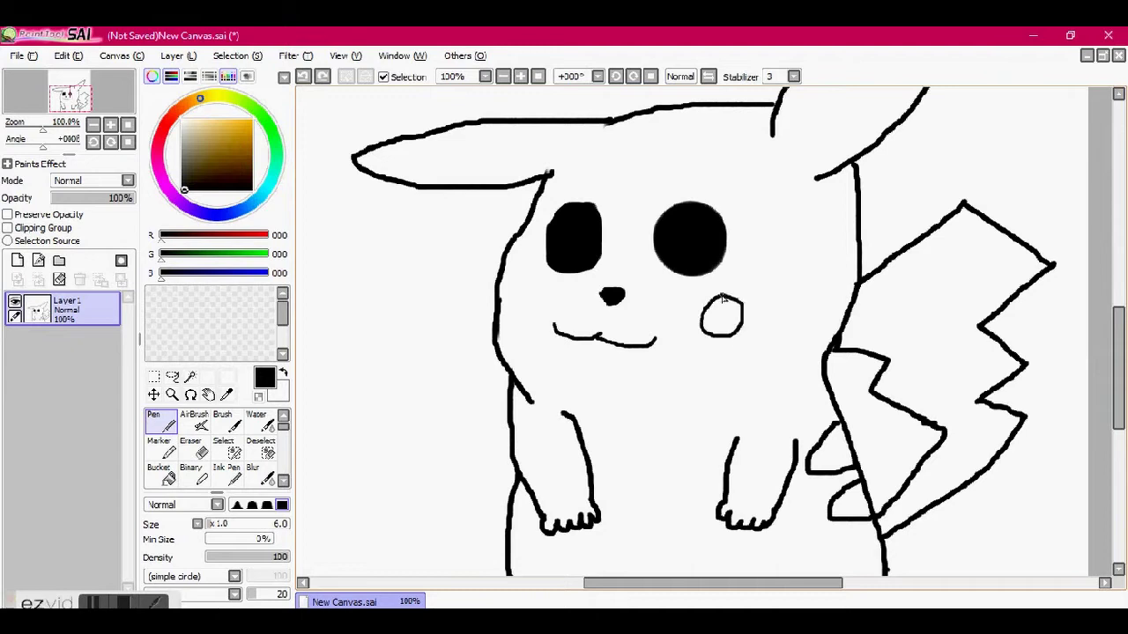
key("ctrl+z")
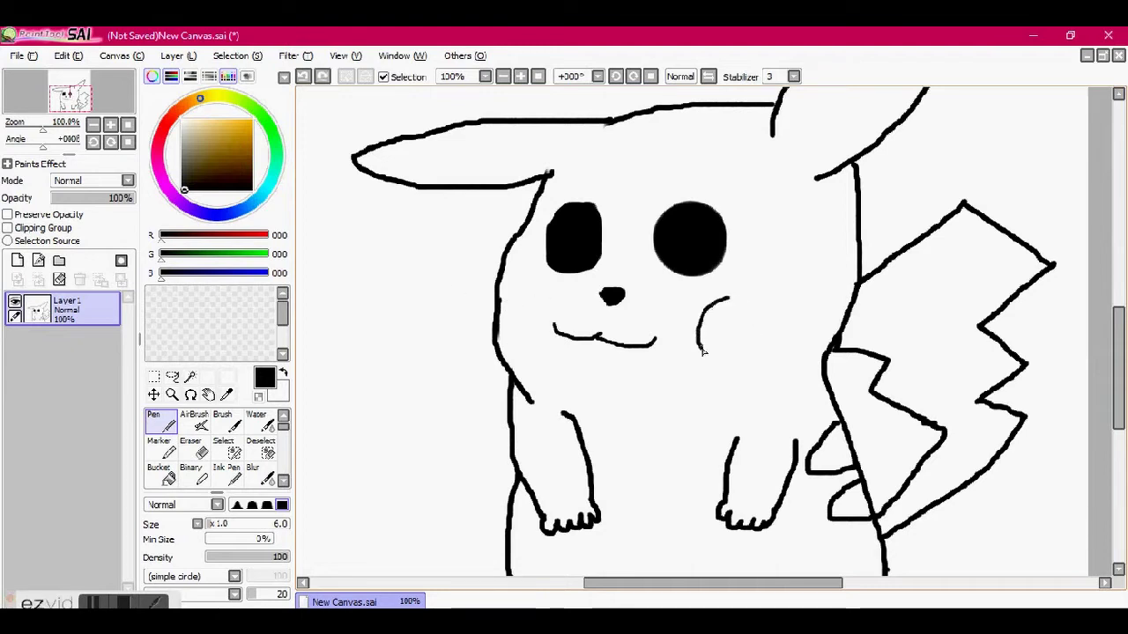
scroll(815, 413, "down", 1)
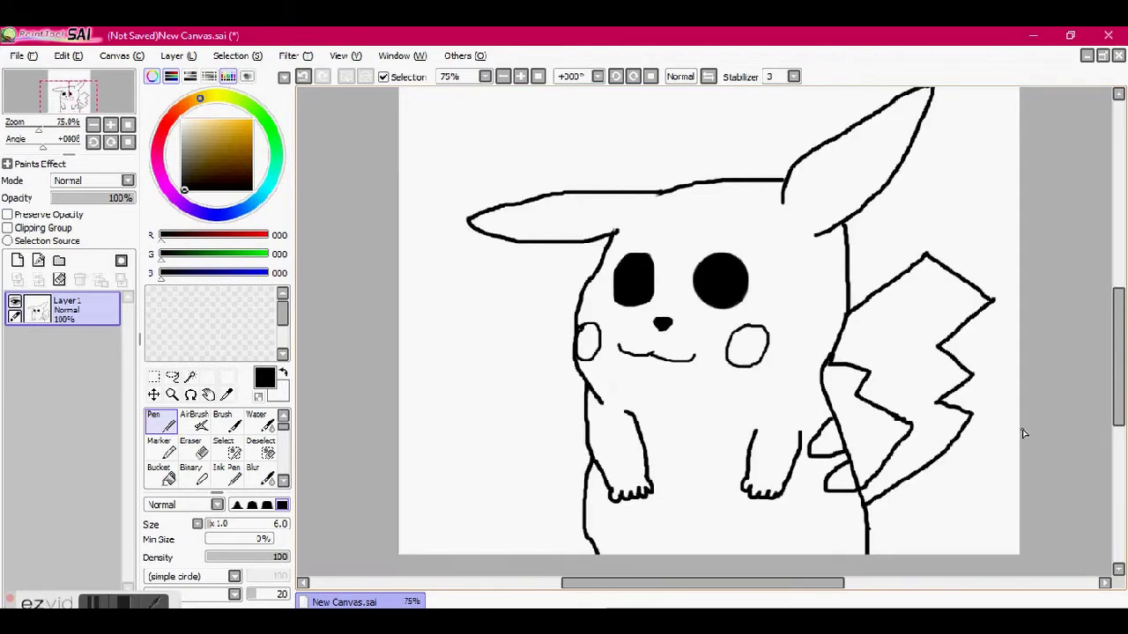
Step: Choose golden yellow (RGB 255, 198, 1) and select the head, ears, arms and body with the Magic Wand
left_click(229, 107)
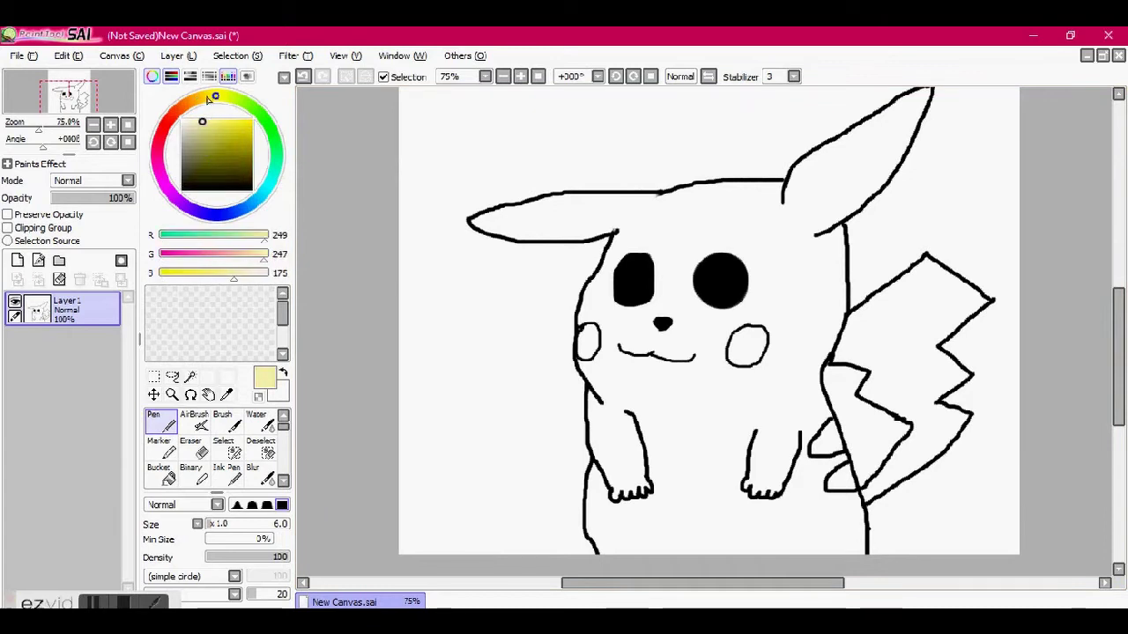
left_click_drag(231, 107, 250, 98)
left_click(190, 376)
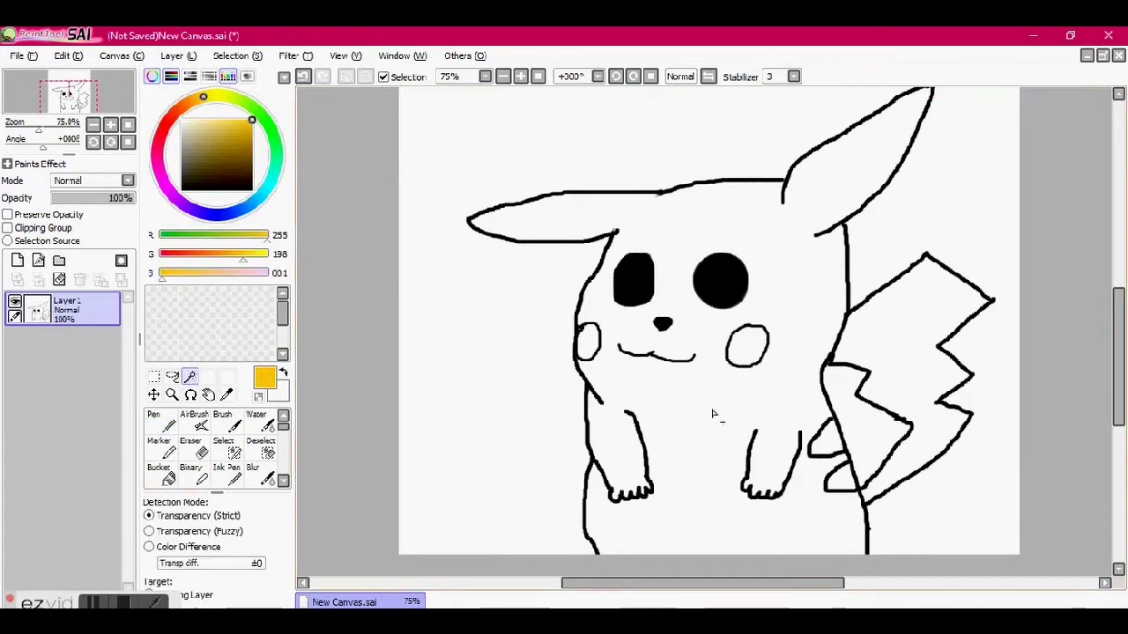
left_click(608, 379)
scroll(608, 379, "down", 3)
scroll(771, 117, "up", 6)
scroll(726, 411, "down", 5)
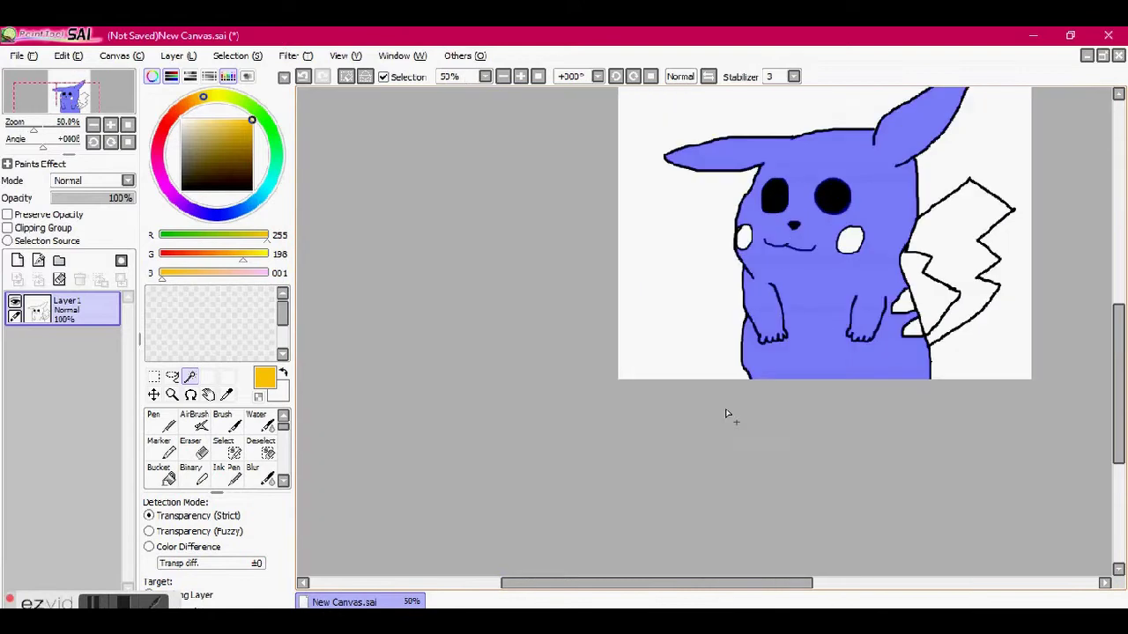
Step: Paint the whole selected body golden yellow with the pen at size 100
scroll(725, 410, "up", 1)
left_click(168, 427)
mouse_move(476, 282)
left_mouse_down()
mouse_move(608, 257)
mouse_move(572, 388)
mouse_move(642, 490)
mouse_move(673, 422)
mouse_move(614, 318)
left_mouse_up()
Step: Pick dark brown (RGB 66, 36, 0) and paint the tips of both ears
left_click(252, 172)
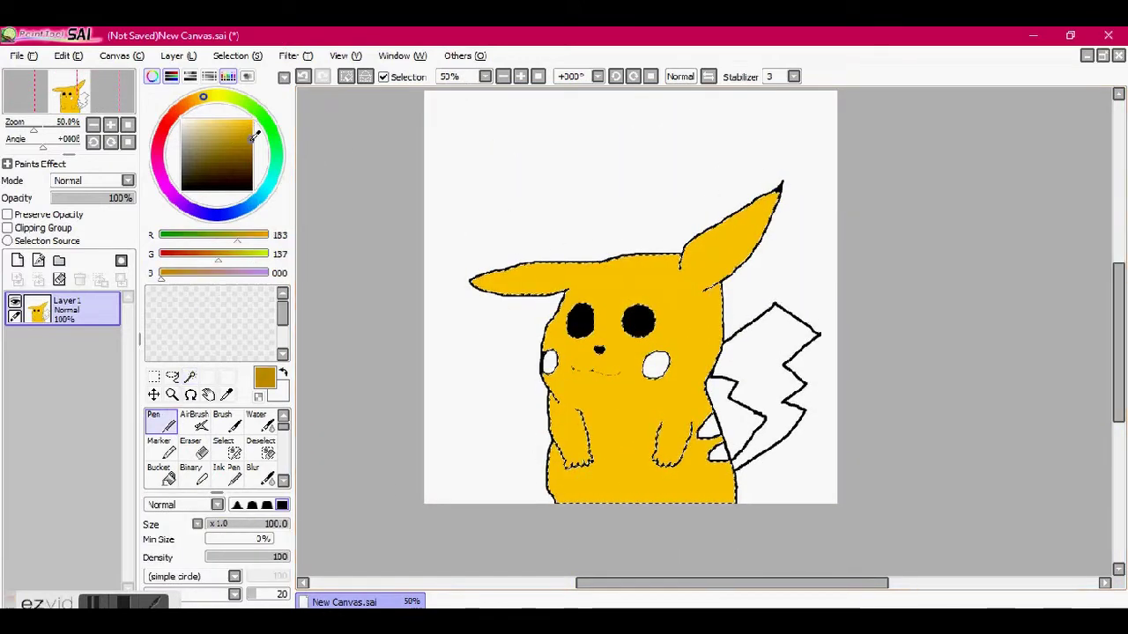
mouse_move(776, 192)
left_mouse_down()
mouse_move(745, 237)
mouse_move(714, 239)
left_mouse_up()
left_click_drag(469, 262, 498, 297)
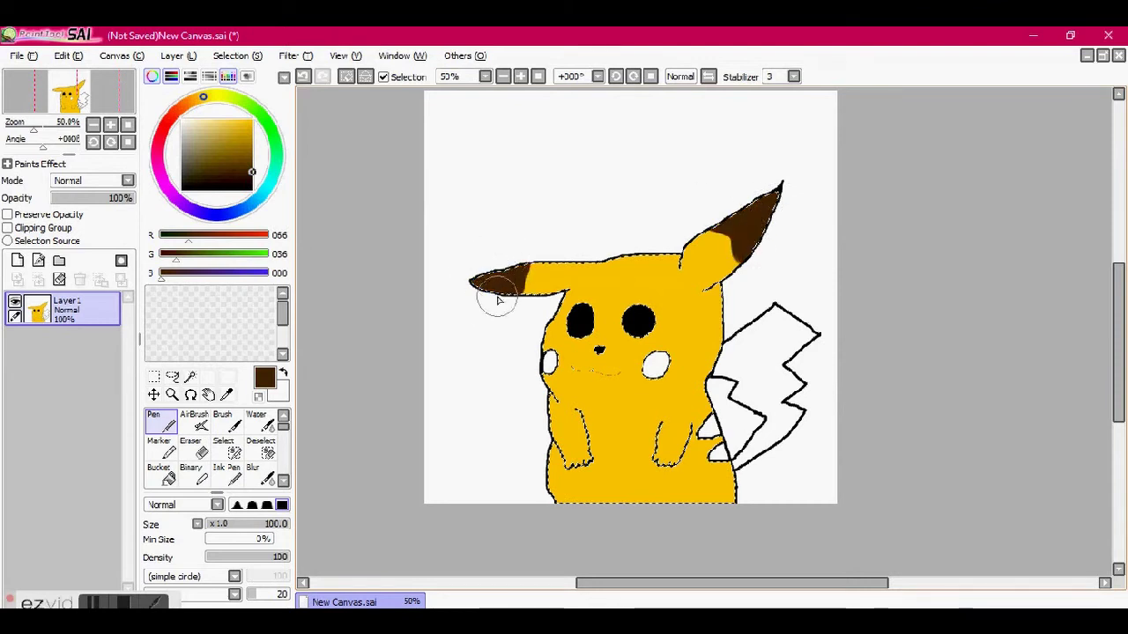
Step: Blend the brown ear tips into the yellow of both ears with the Blur brush
left_click(256, 421)
left_click(257, 476)
left_click_drag(745, 220, 705, 265)
mouse_move(493, 282)
left_mouse_down()
mouse_move(503, 297)
mouse_move(529, 277)
left_mouse_up()
left_click_drag(697, 282, 723, 256)
Step: Deselect the body and redraw the mouth line thicker in black with the pen at size 9
key("n")
scroll(551, 407, "up", 2)
key("ctrl+d")
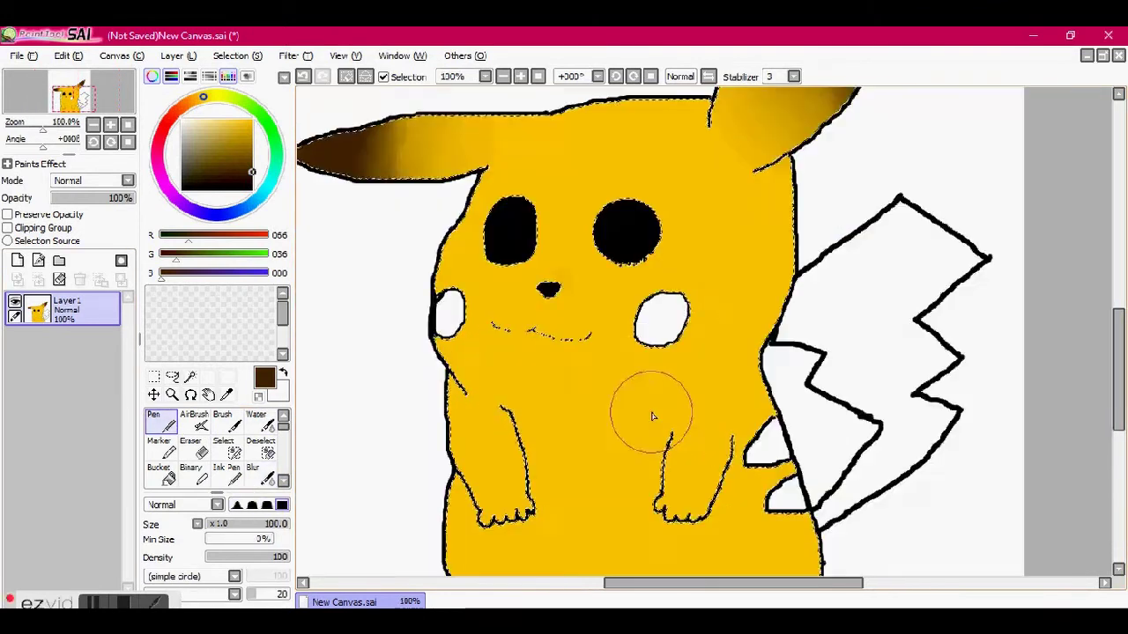
key("n")
left_click(493, 327, "alt")
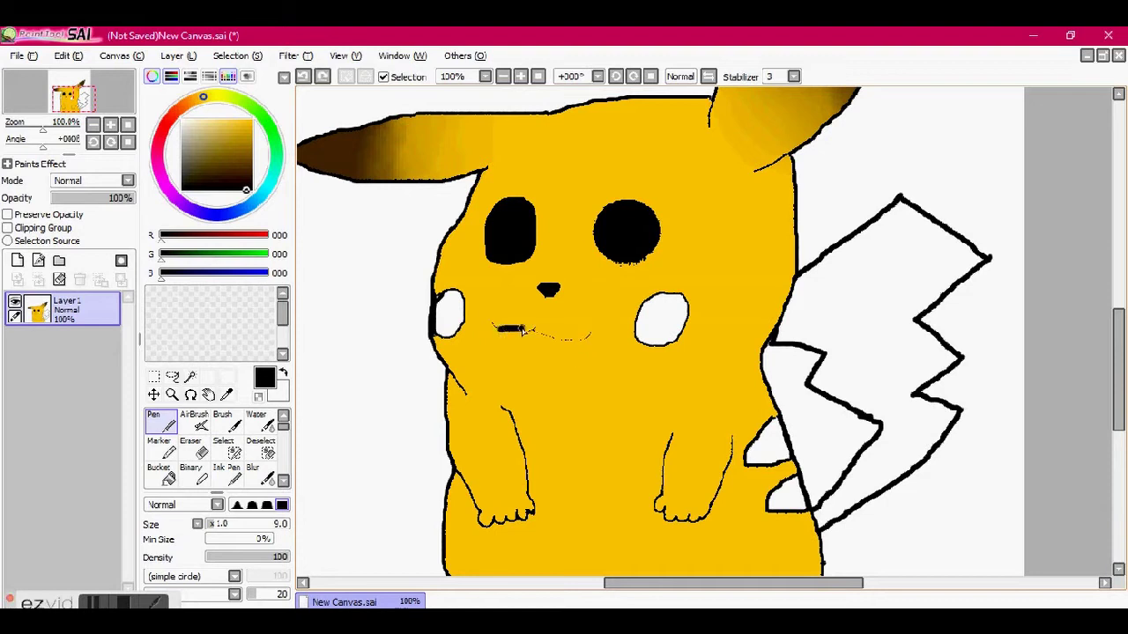
Step: Fill both cheeks with pure red and blend white highlights into their upper parts with the Blur brush
scroll(427, 407, "up", 1)
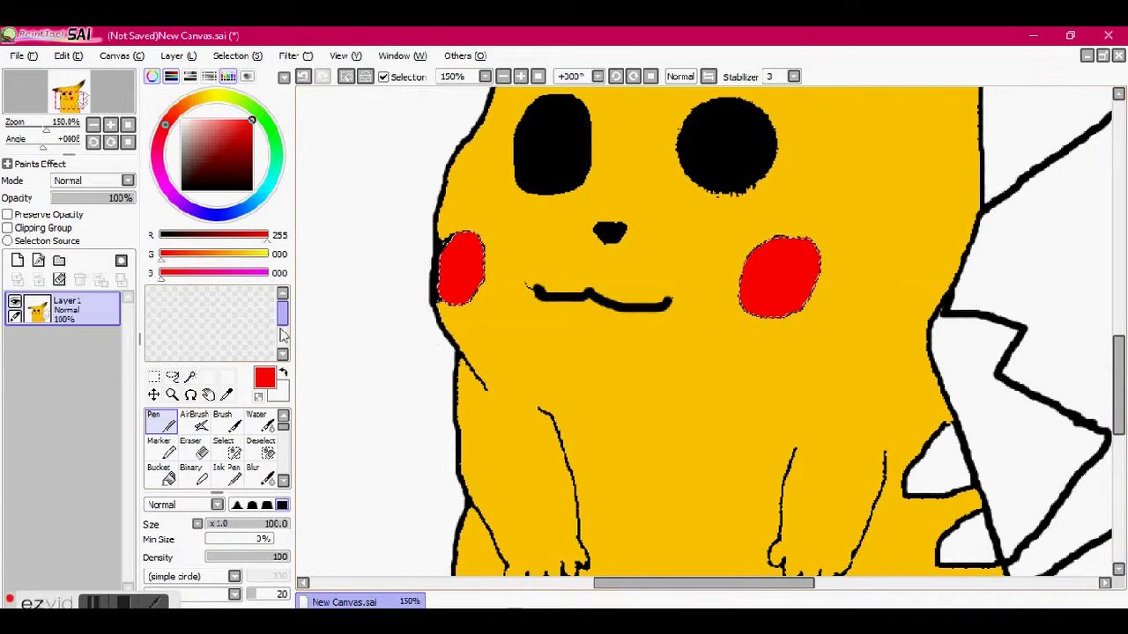
key("m")
key("e")
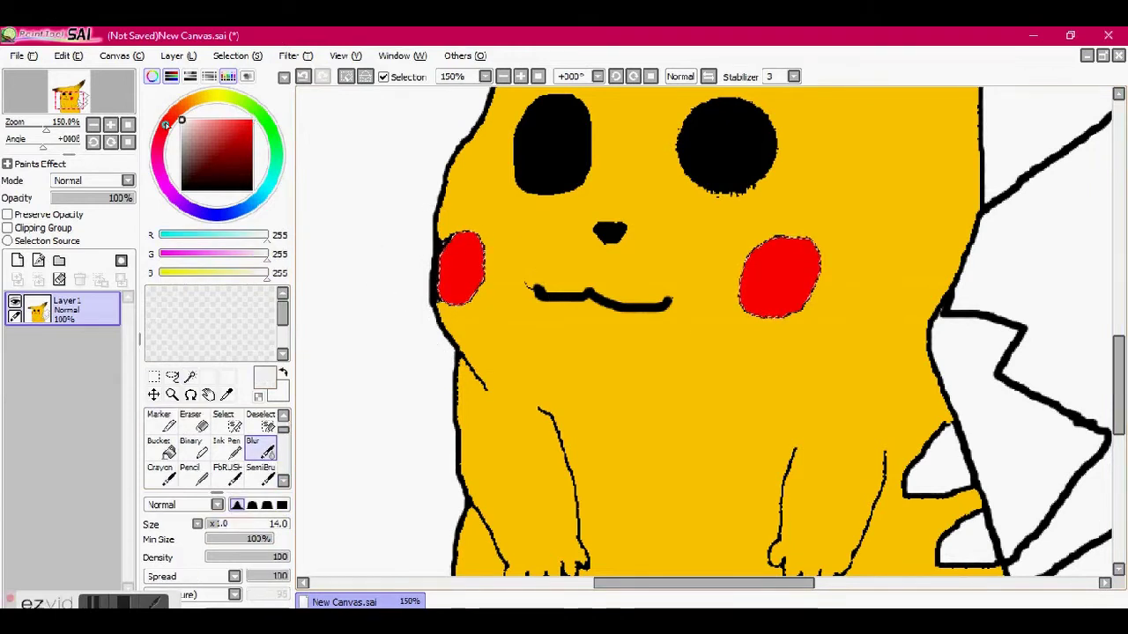
left_click(253, 449)
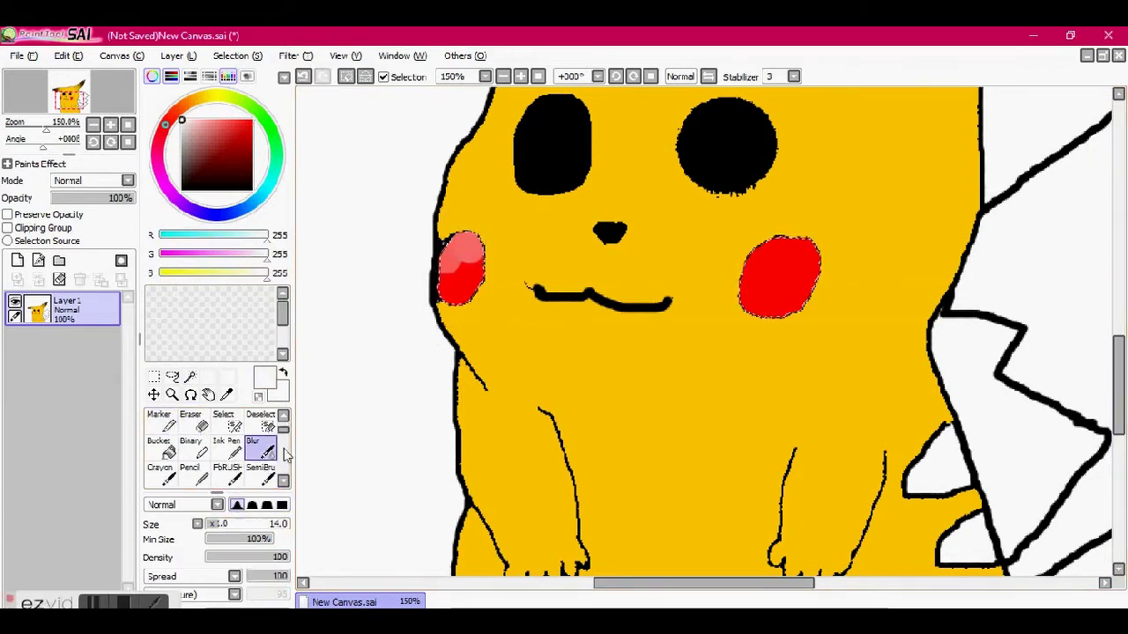
mouse_move(780, 252)
left_mouse_down()
mouse_move(734, 275)
mouse_move(817, 228)
mouse_move(792, 248)
left_mouse_up()
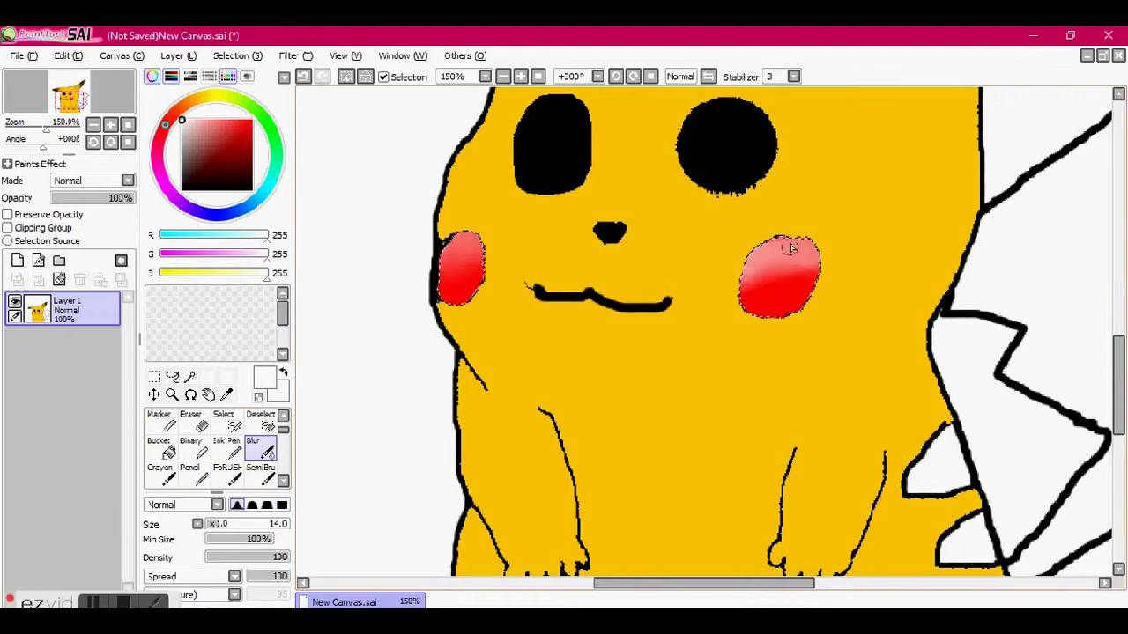
left_click_drag(761, 300, 793, 309)
scroll(887, 337, "down", 1)
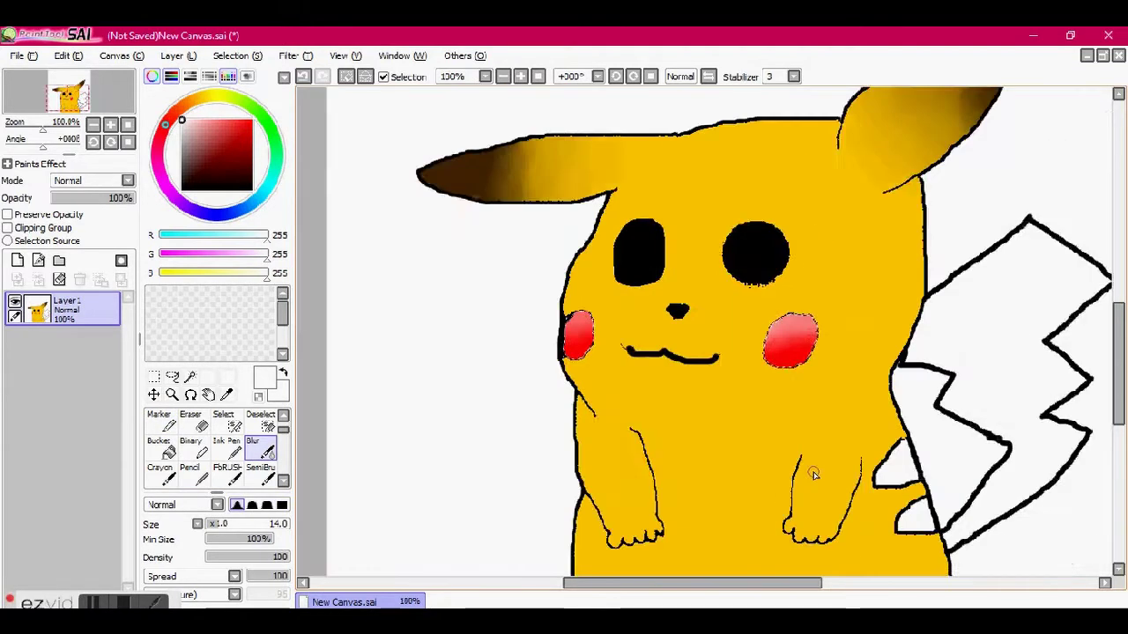
Step: Select the tail area with the Magic Wand and paint it with the yellow sampled from the body
scroll(811, 470, "down", 1)
left_click(172, 376)
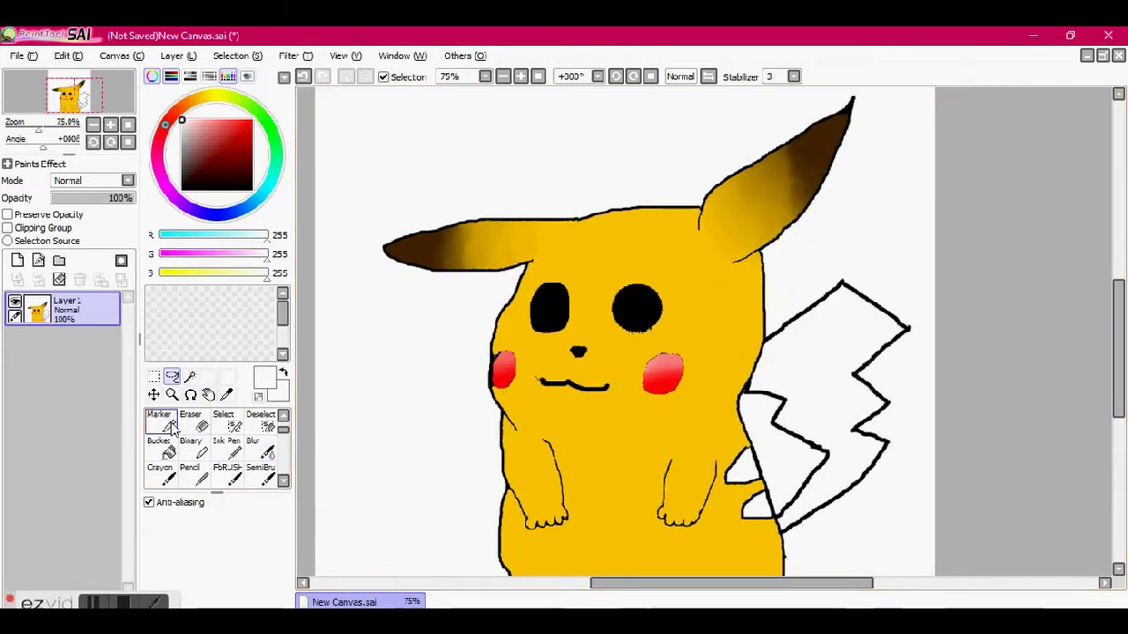
left_click(190, 377)
left_click(837, 396)
left_click(159, 421)
left_click(704, 423, "alt")
mouse_move(894, 319)
left_mouse_down()
mouse_move(756, 399)
mouse_move(793, 441)
left_mouse_up()
Step: Paint the base of the tail with the dark brown sampled from the ear tip and blend it into the yellow
left_click(401, 251, "alt")
scroll(833, 541, "down", 2)
scroll(833, 541, "up", 5)
mouse_move(493, 414)
left_mouse_down()
mouse_move(419, 500)
mouse_move(426, 340)
mouse_move(503, 453)
mouse_move(584, 440)
left_mouse_up()
key("b")
mouse_move(619, 250)
left_mouse_down()
mouse_move(660, 297)
mouse_move(599, 256)
mouse_move(432, 486)
mouse_move(674, 343)
left_mouse_up()
scroll(674, 344, "down", 3)
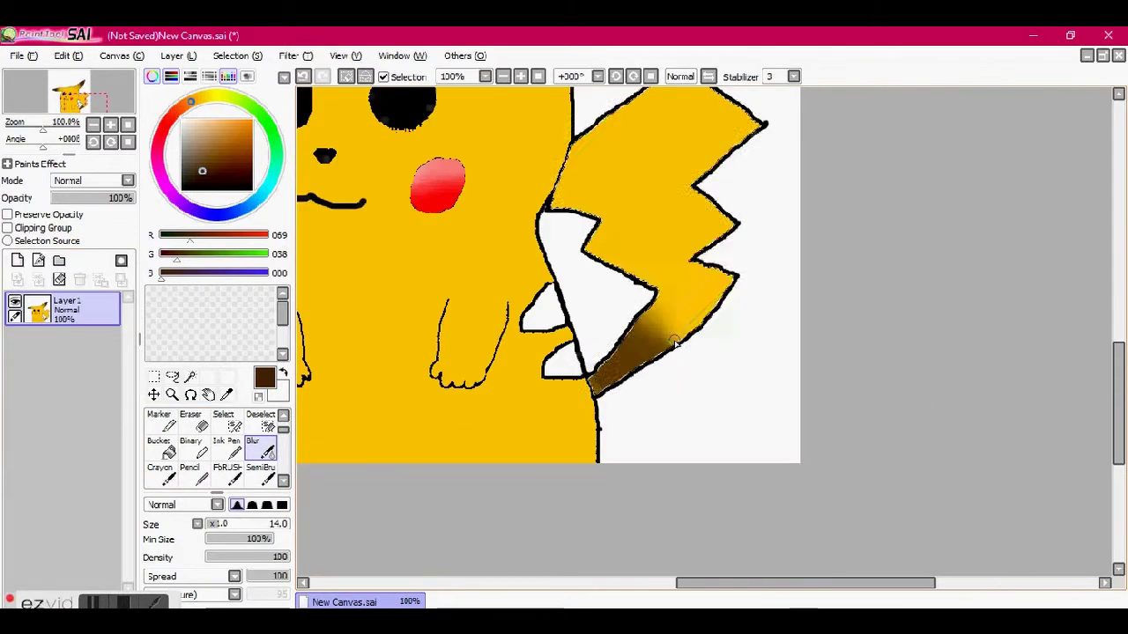
Step: Sample a darker golden yellow (RGB 210, 159, 0) from the edge of the lower body
left_click_drag(826, 582, 791, 583)
left_click(335, 436, "alt")
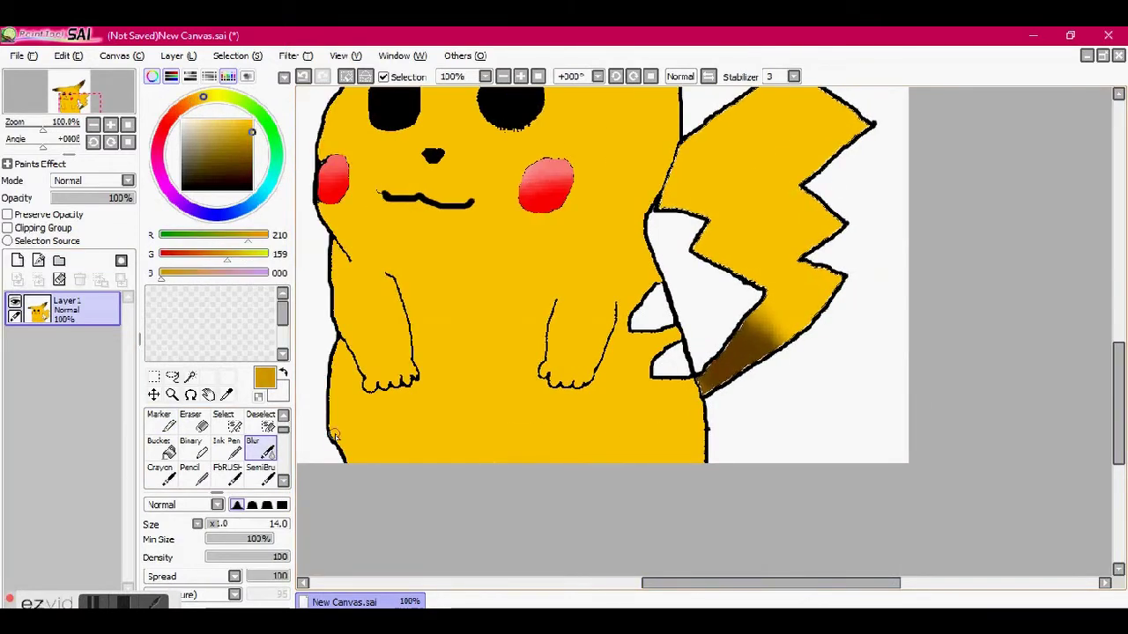
left_click(189, 376)
left_click(577, 424)
scroll(776, 454, "up", 2)
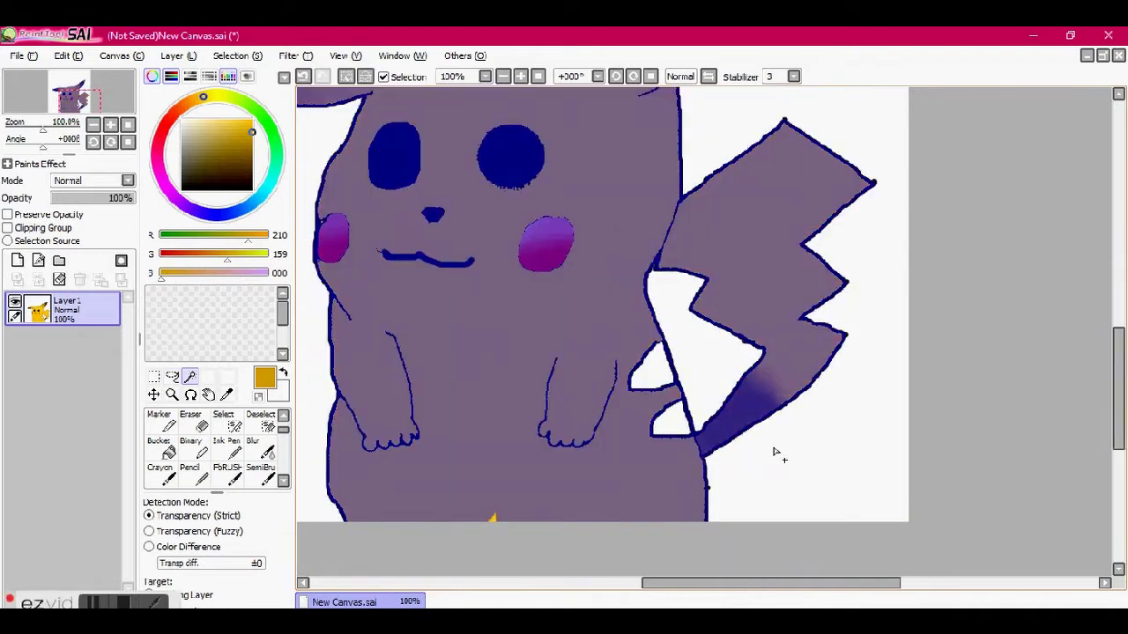
scroll(775, 454, "down", 1)
left_click(159, 421)
scroll(708, 515, "down", 1)
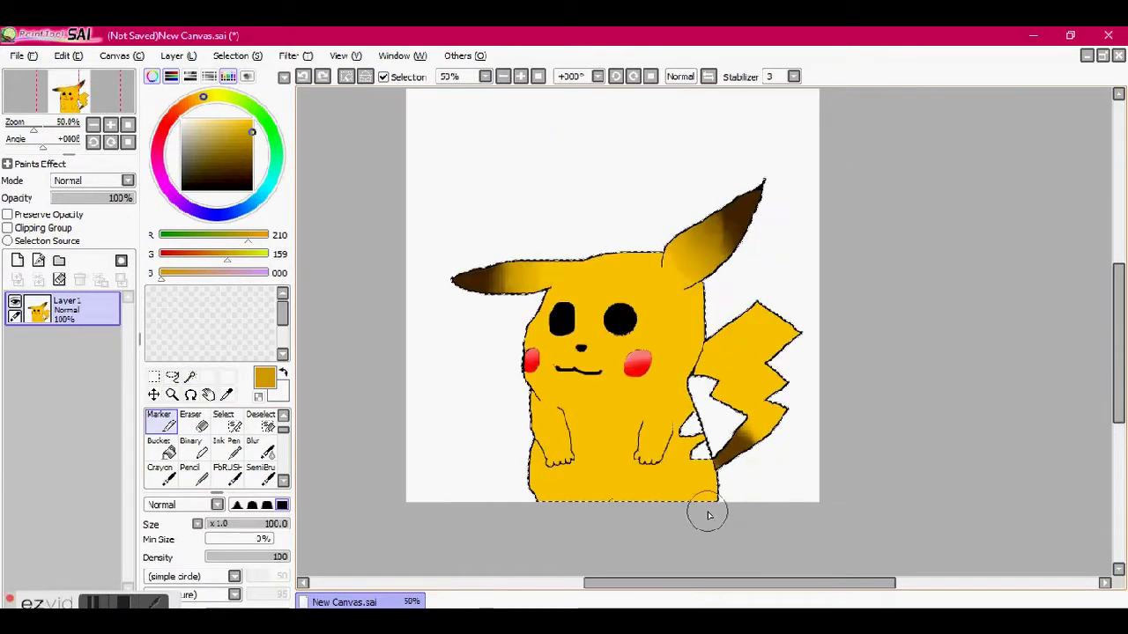
key("w")
scroll(710, 507, "up", 4)
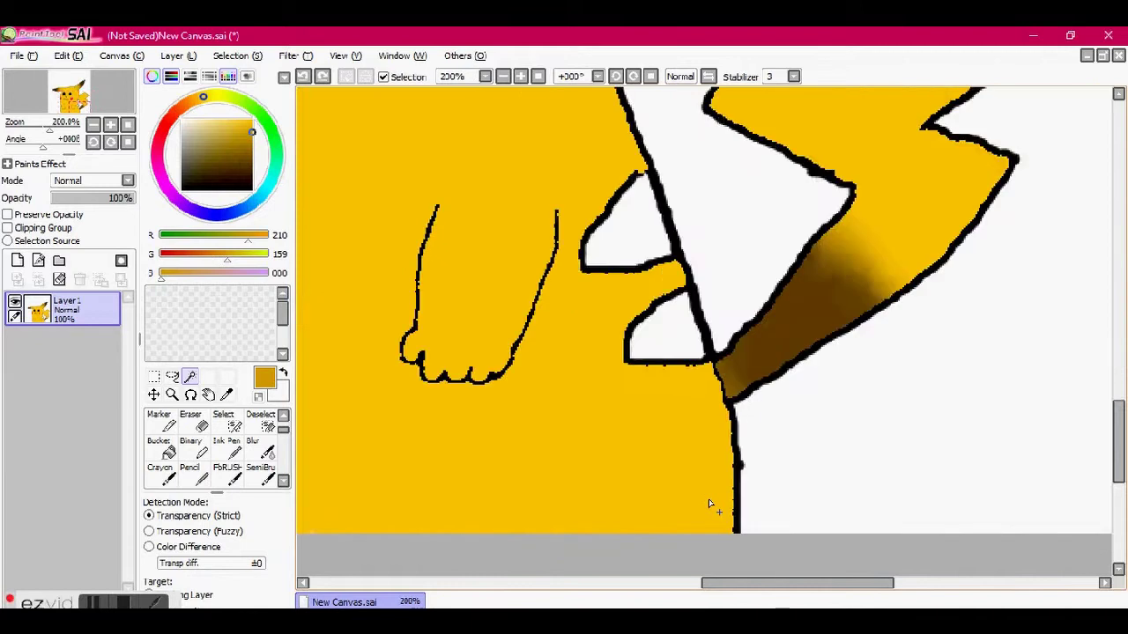
scroll(710, 504, "down", 3)
scroll(588, 337, "up", 2)
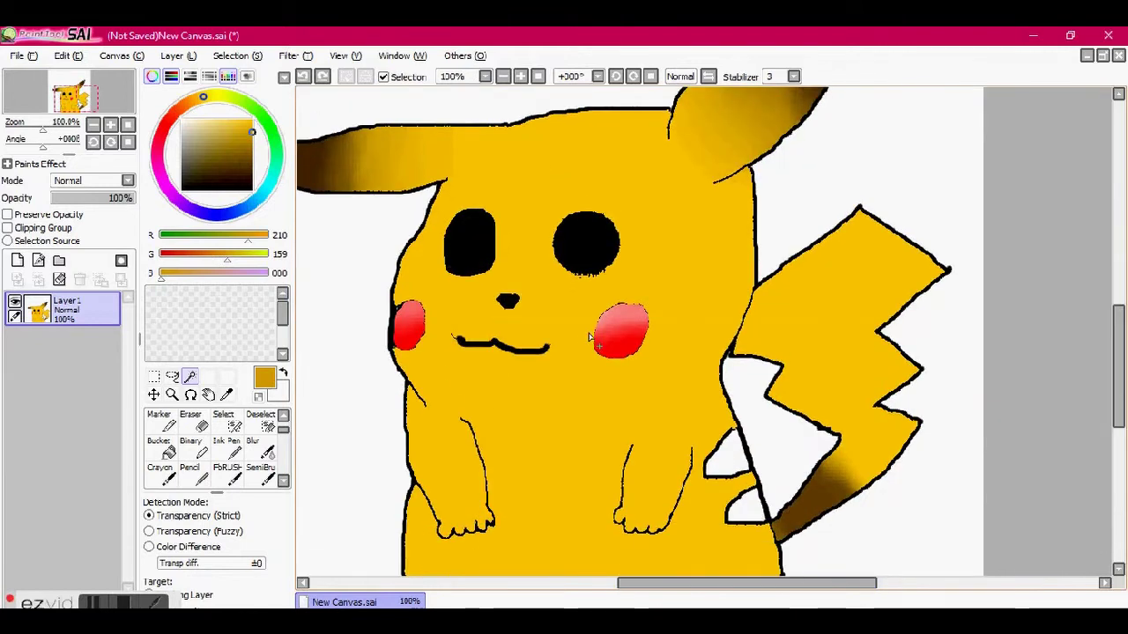
Step: Paint a darker golden patch on the chest between the arms
left_click(168, 447)
left_click_drag(541, 423, 429, 423)
Step: Try to soften the edges of the chest patch and the lower edge of the larger cheek with the Blur brush
left_click(253, 421)
scroll(579, 453, "up", 3)
left_click_drag(656, 317, 617, 447)
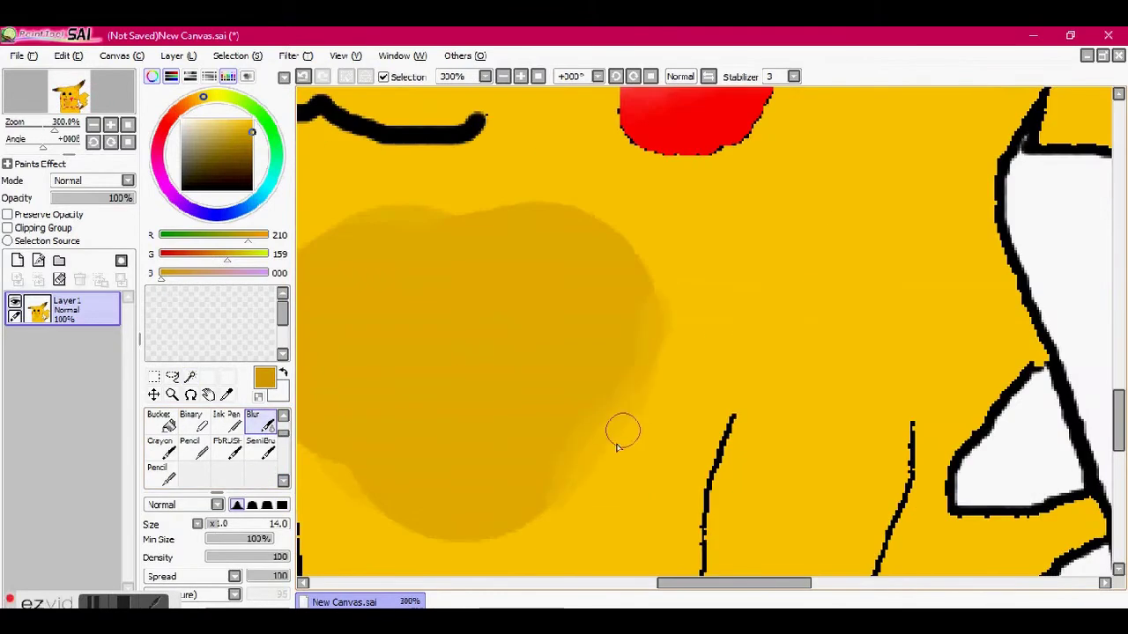
left_click_drag(656, 582, 600, 582)
left_click_drag(1013, 151, 929, 157)
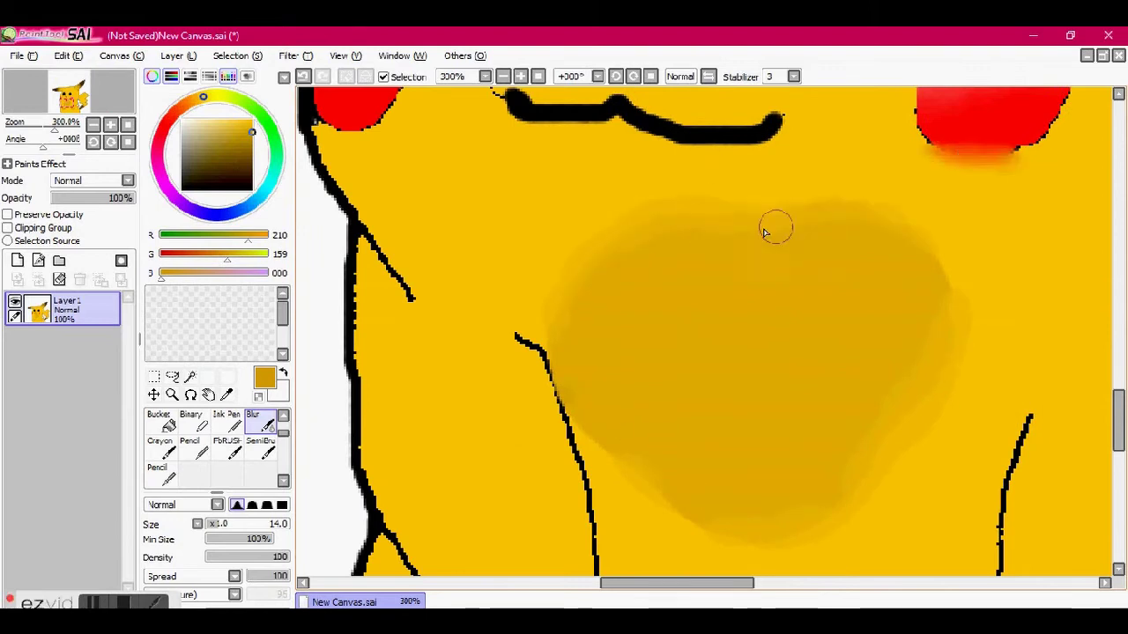
key("ctrl+z")
key("ctrl+z")
key("ctrl+z")
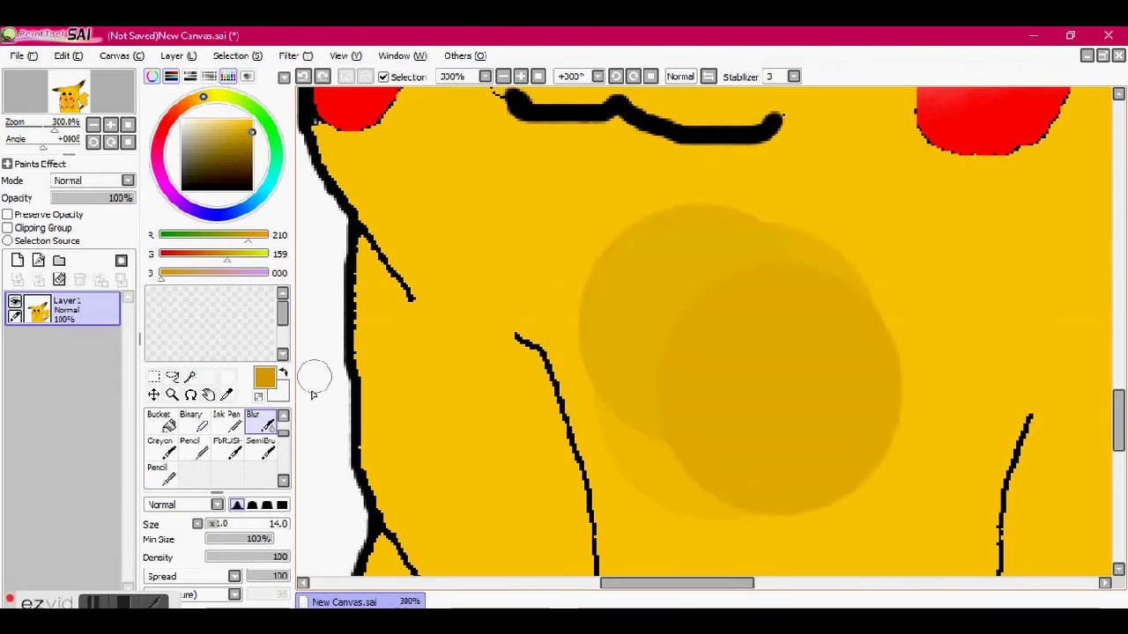
Step: Blur the edges of the darker golden chest patch into the surrounding yellow
mouse_move(623, 432)
left_mouse_down()
mouse_move(796, 520)
mouse_move(899, 446)
mouse_move(672, 469)
left_mouse_up()
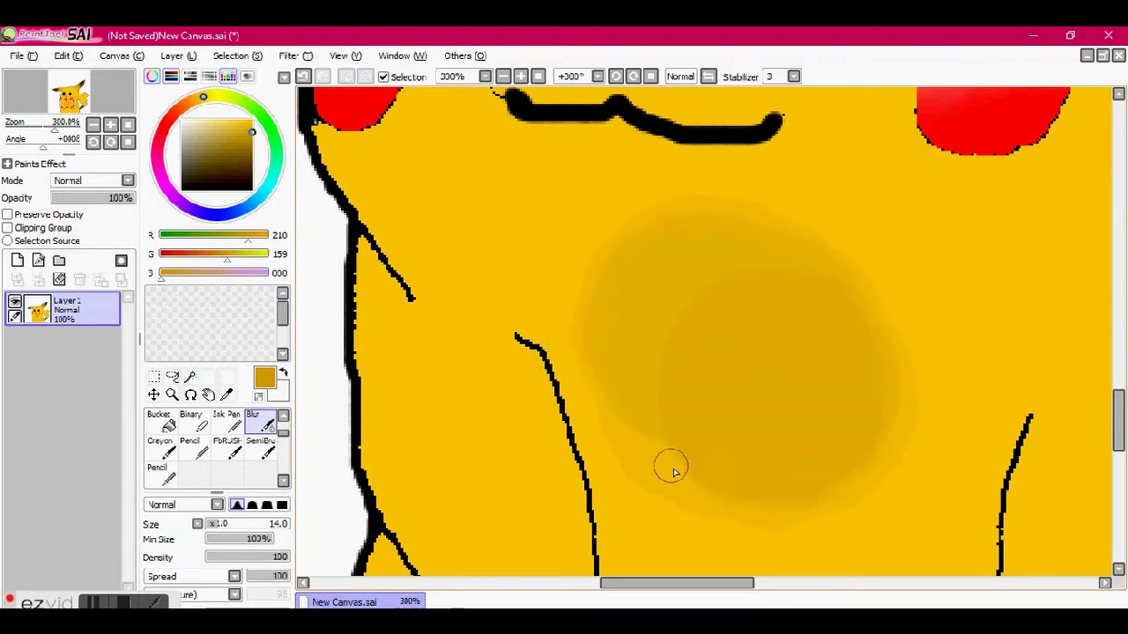
scroll(886, 461, "down", 4)
Step: Blur along the inner outline of Pikachu's left-hand arm down to the paw to create soft shading
scroll(675, 244, "up", 5)
left_click_drag(662, 201, 744, 459)
left_click_drag(662, 221, 735, 411)
scroll(749, 272, "down", 2)
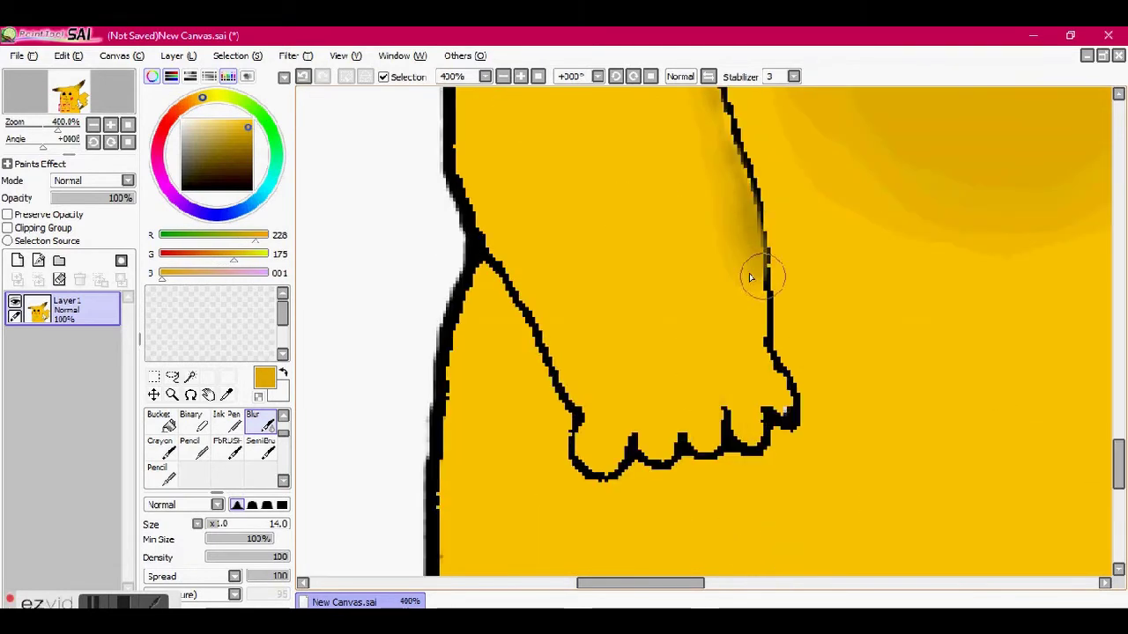
left_click_drag(750, 272, 756, 390)
scroll(755, 391, "up", 2)
left_click_drag(677, 256, 727, 386)
Step: Blur along the outer outline and paw of the arm nearest the tail to shade it softly
scroll(816, 421, "down", 3)
scroll(798, 516, "right", 3)
scroll(799, 516, "up", 4)
mouse_move(809, 234)
left_mouse_down()
mouse_move(743, 379)
mouse_move(718, 516)
left_mouse_up()
scroll(718, 515, "down", 2)
mouse_move(714, 308)
left_mouse_down()
mouse_move(617, 408)
mouse_move(516, 402)
mouse_move(480, 414)
left_mouse_up()
Step: Blur the head outline below the raised ear inward to create soft shading
scroll(1113, 472, "down", 4)
scroll(747, 581, "up", 2)
scroll(747, 582, "down", 3)
scroll(780, 247, "up", 4)
mouse_move(780, 246)
left_mouse_down()
mouse_move(647, 350)
mouse_move(679, 347)
mouse_move(716, 492)
left_mouse_up()
scroll(265, 450, "up", 2)
Step: Redraw the blurred outlines along the side of the head and both arms in sampled black with the size 5 Pen
left_click(153, 421)
left_click(717, 326, "alt")
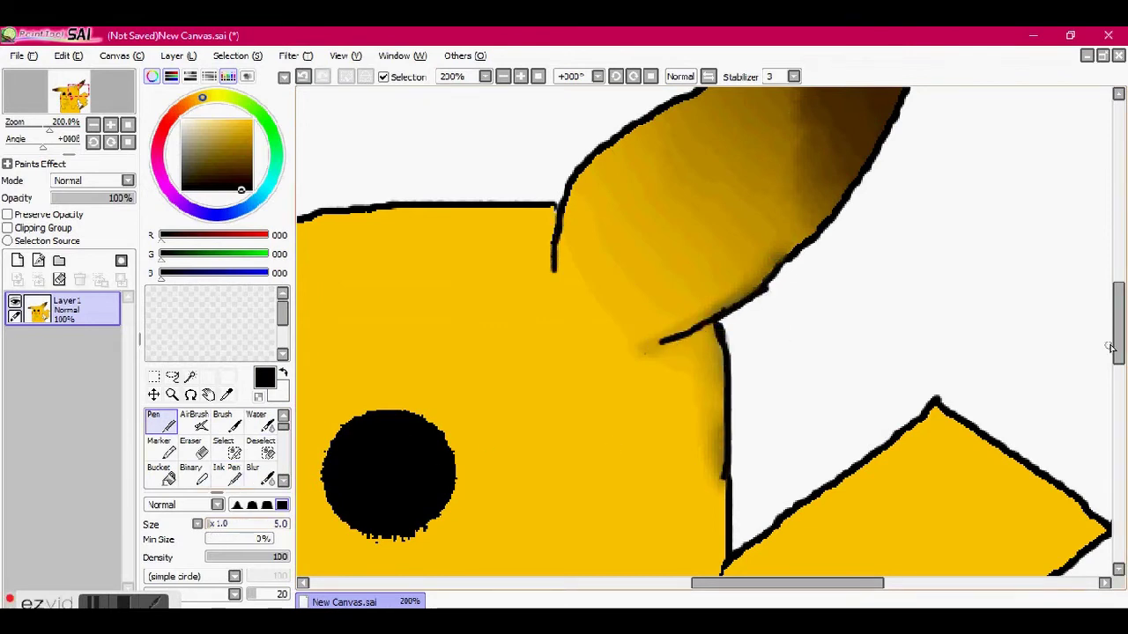
scroll(1095, 370, "down", 3)
scroll(675, 370, "down", 4)
scroll(723, 361, "up", 3)
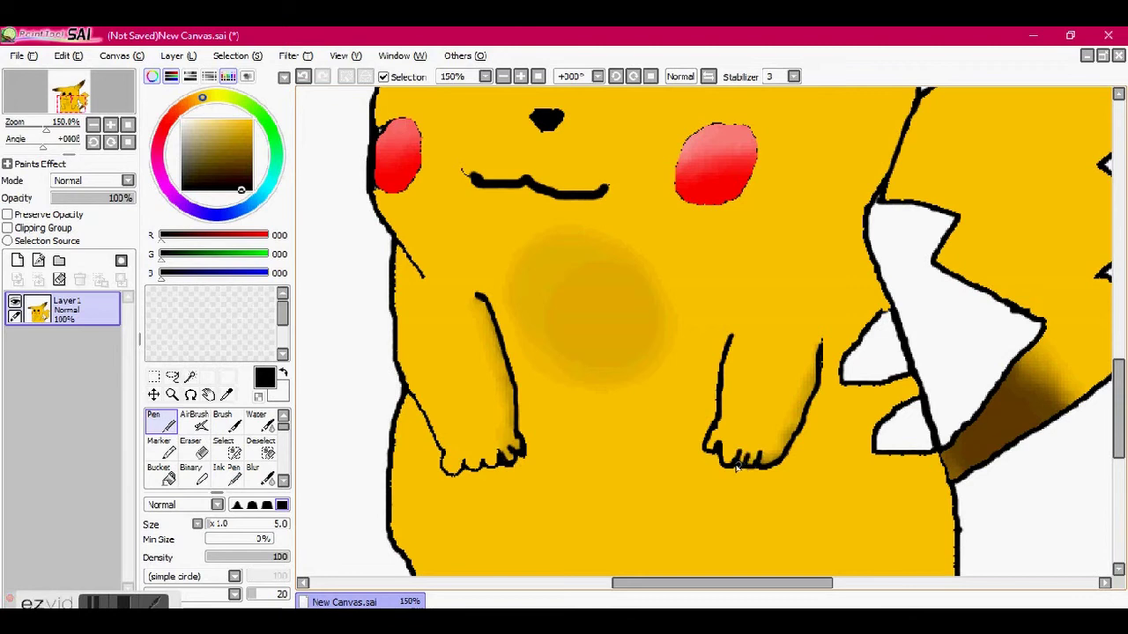
scroll(705, 335, "up", 3)
scroll(705, 335, "down", 3)
Step: Fill the two back stripes beside the tail with the brown sampled from the tail base
left_click(1014, 397, "alt")
left_click(188, 377)
left_click(872, 344)
left_click(154, 420)
mouse_move(899, 326)
left_mouse_down()
mouse_move(831, 378)
mouse_move(903, 423)
left_mouse_up()
left_click(172, 377)
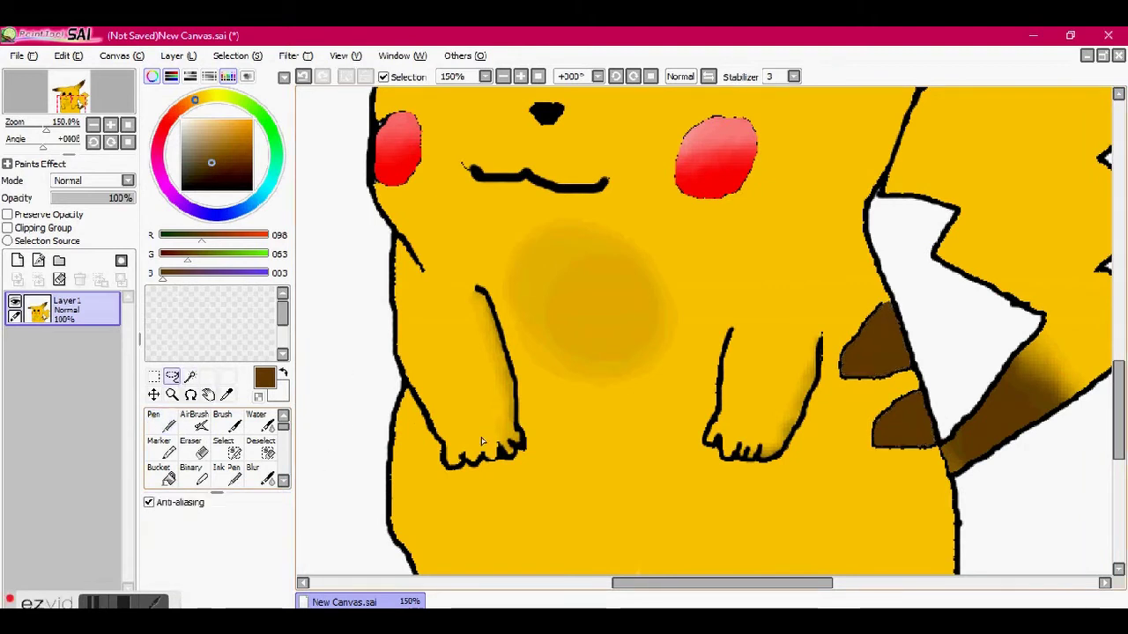
left_click(188, 377)
left_click(167, 423)
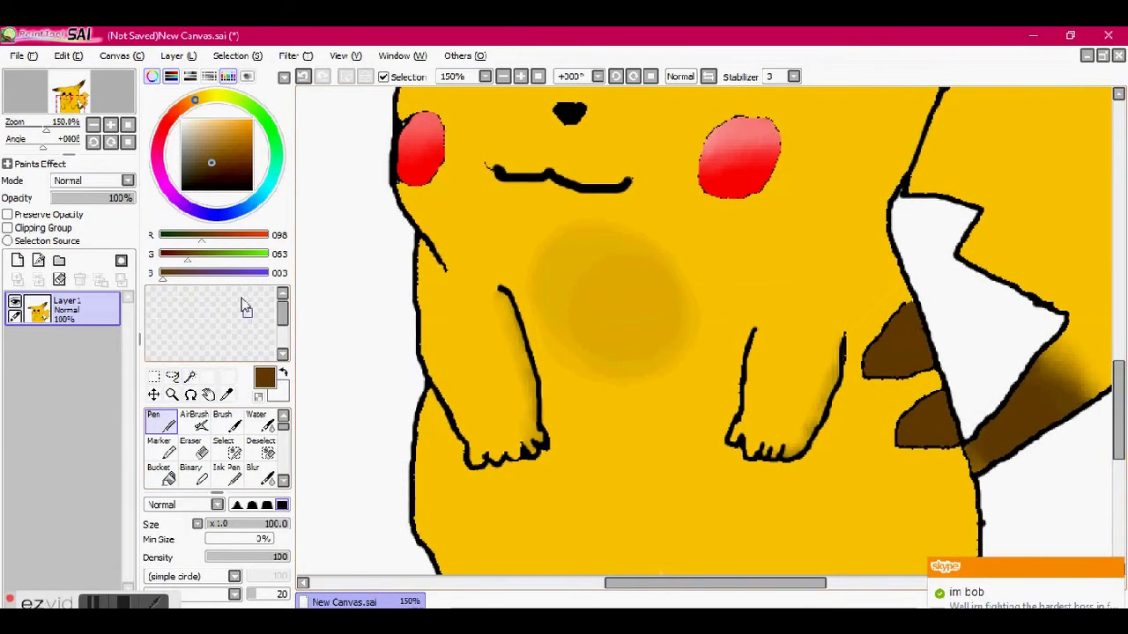
Step: Make soft white highlights on both arms and the lower side of the body with the size 25 Eraser
scroll(221, 440, "down", 1)
left_click(264, 449)
key("x")
left_click(192, 424)
left_click_drag(423, 325, 433, 342)
left_click_drag(434, 282, 441, 361)
left_click_drag(766, 327, 776, 392)
Step: Erase a horizontal white highlight along the top of the drooping ear and another on the forehead
scroll(390, 196, "up", 5)
left_click_drag(390, 195, 520, 187)
left_click_drag(605, 184, 729, 176)
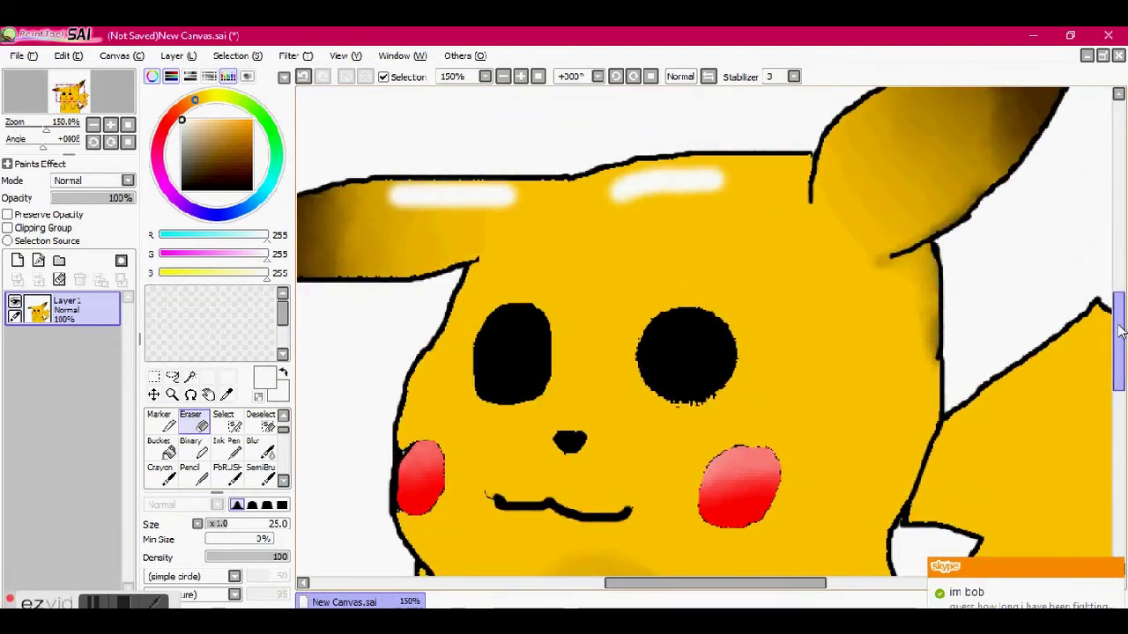
Step: Erase white highlights into the raised ear and along the upper edge of the tail
scroll(750, 586, "up", 3)
left_click_drag(750, 587, 834, 586)
scroll(773, 385, "down", 3)
left_click_drag(670, 388, 777, 334)
scroll(777, 333, "down", 3)
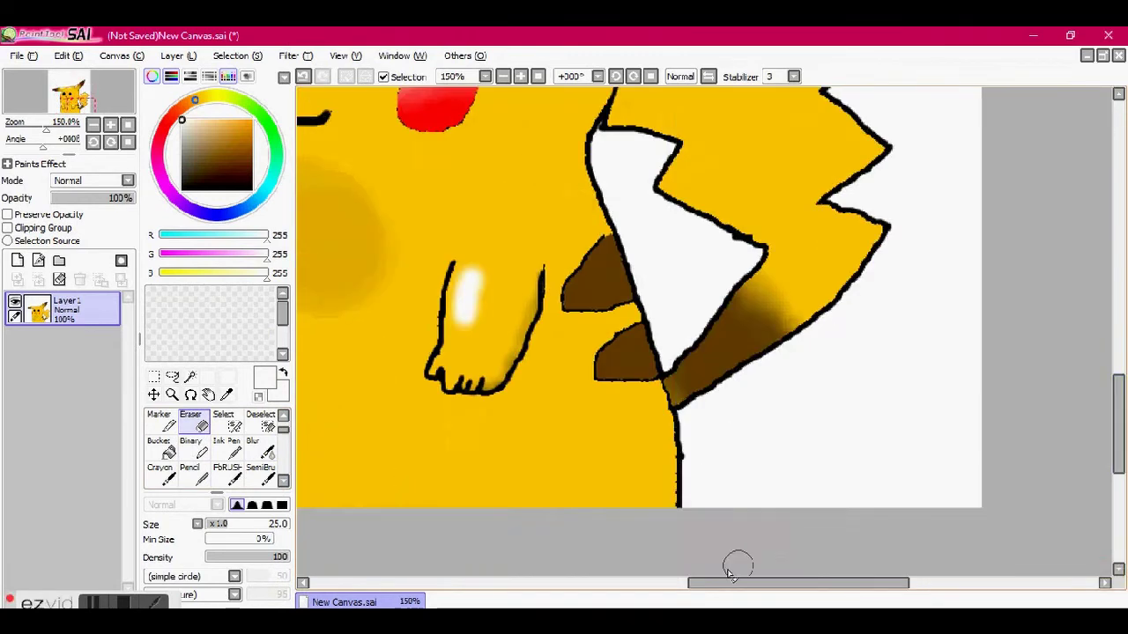
Step: Add a round white highlight to the upper part of each black eye with the Eraser
scroll(717, 441, "left", 3)
scroll(649, 169, "up", 4)
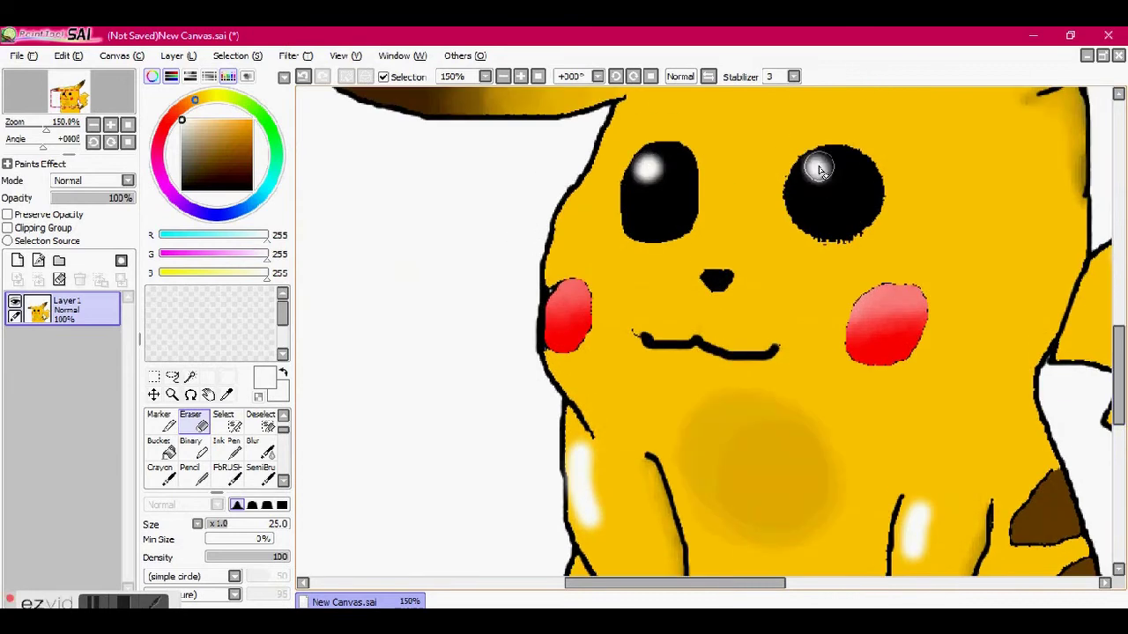
left_click(819, 170)
scroll(819, 170, "down", 1)
Step: Blur the white highlights on the left-hand arm and the body side below it into the yellow
left_click(262, 471)
scroll(256, 450, "down", 1)
left_click(260, 421)
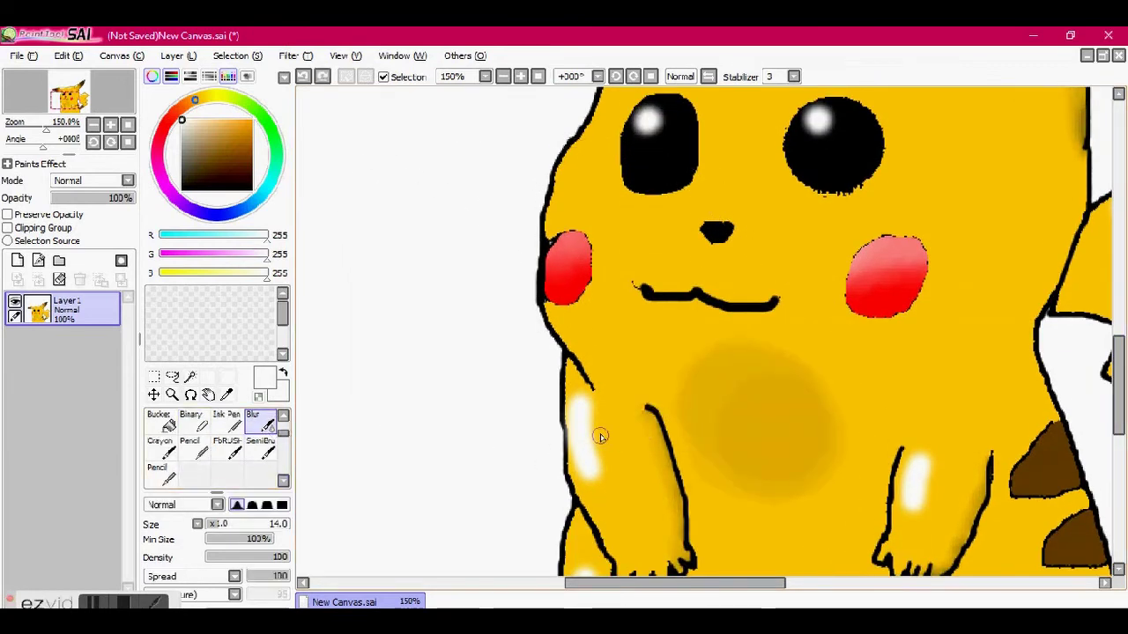
scroll(615, 443, "up", 3)
mouse_move(609, 501)
left_mouse_down()
mouse_move(552, 422)
mouse_move(556, 237)
mouse_move(512, 377)
mouse_move(527, 411)
mouse_move(533, 245)
left_mouse_up()
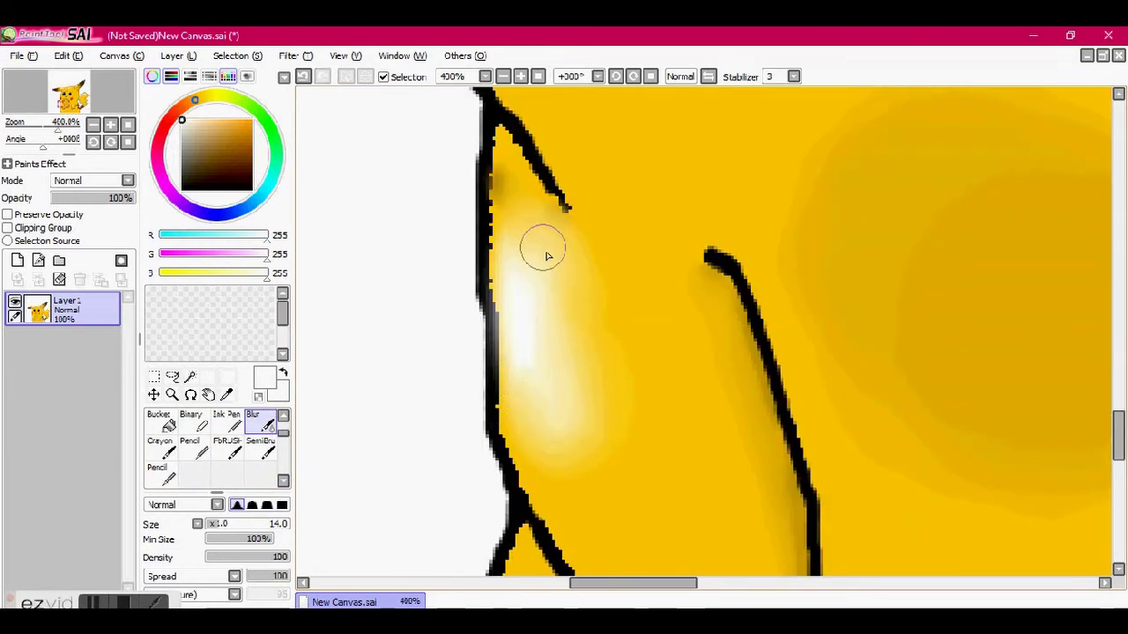
scroll(533, 245, "down", 5)
left_click_drag(528, 189, 571, 264)
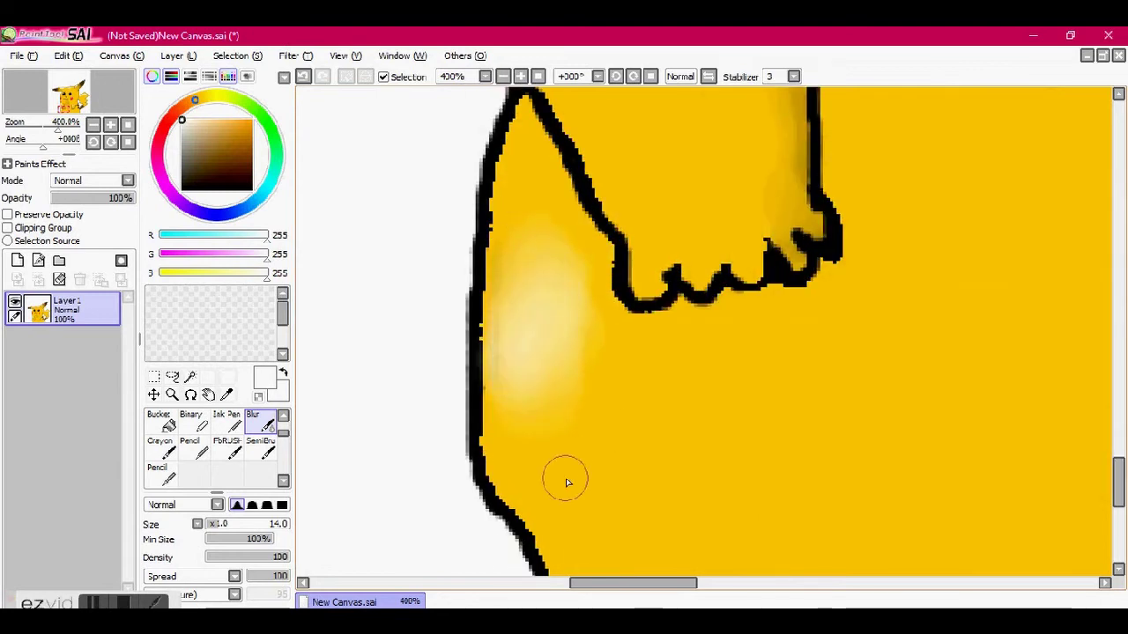
Step: Soften the highlights on the drooping ear and forehead with the Blur brush, undoing the unwanted ear strokes
scroll(506, 336, "up", 6)
mouse_move(432, 276)
left_mouse_down()
mouse_move(664, 284)
mouse_move(780, 261)
mouse_move(527, 323)
mouse_move(452, 295)
mouse_move(532, 277)
mouse_move(521, 244)
left_mouse_up()
key("ctrl+z")
key("ctrl+z")
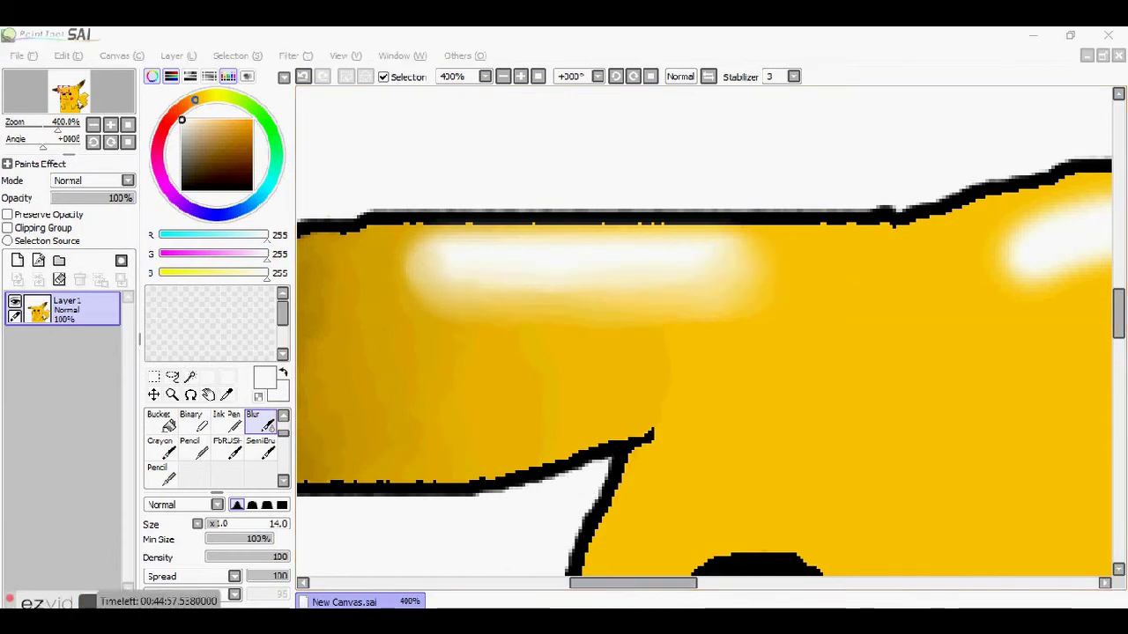
left_click_drag(593, 589, 670, 586)
mouse_move(617, 264)
left_mouse_down()
mouse_move(553, 220)
mouse_move(861, 222)
mouse_move(481, 295)
left_mouse_up()
Step: Blur the white highlights on the raised ear and the upper part of the tail
left_click_drag(682, 582, 790, 583)
scroll(523, 323, "up", 5)
left_click_drag(523, 323, 641, 245)
scroll(642, 244, "down", 2)
mouse_move(712, 428)
left_mouse_down()
mouse_move(911, 252)
mouse_move(703, 297)
mouse_move(688, 285)
mouse_move(725, 214)
mouse_move(727, 291)
mouse_move(652, 231)
left_mouse_up()
scroll(702, 297, "up", 1)
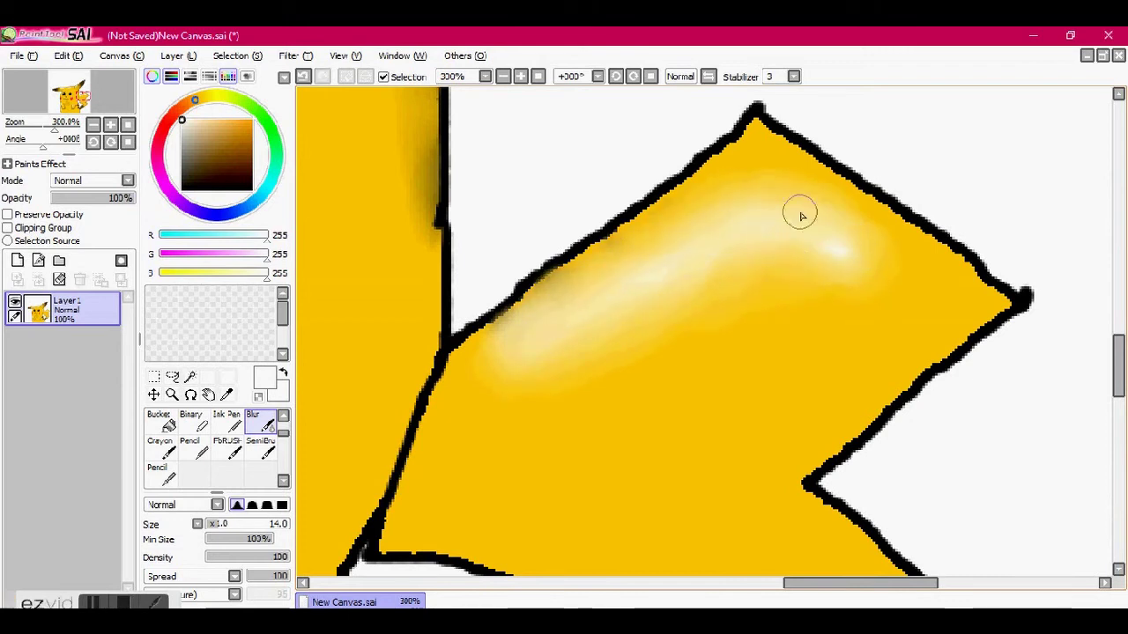
Step: Try to cover the highlight on the arm nearest the tail with the sampled body yellow (RGB 255, 198, 1)
scroll(742, 455, "down", 4)
left_click(414, 449, "alt")
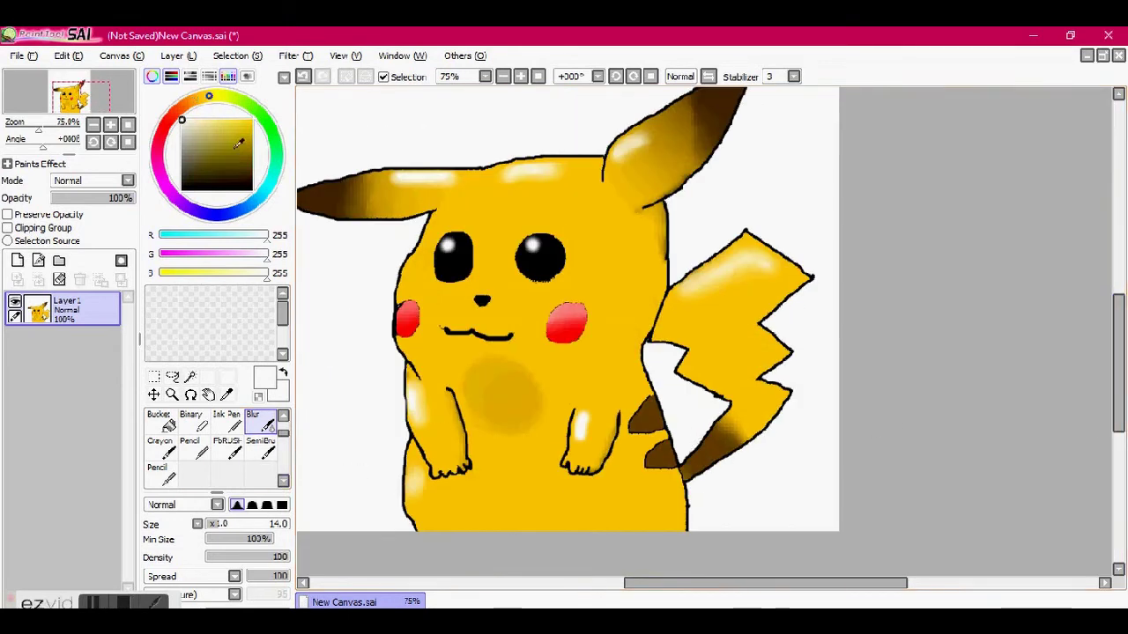
key("n")
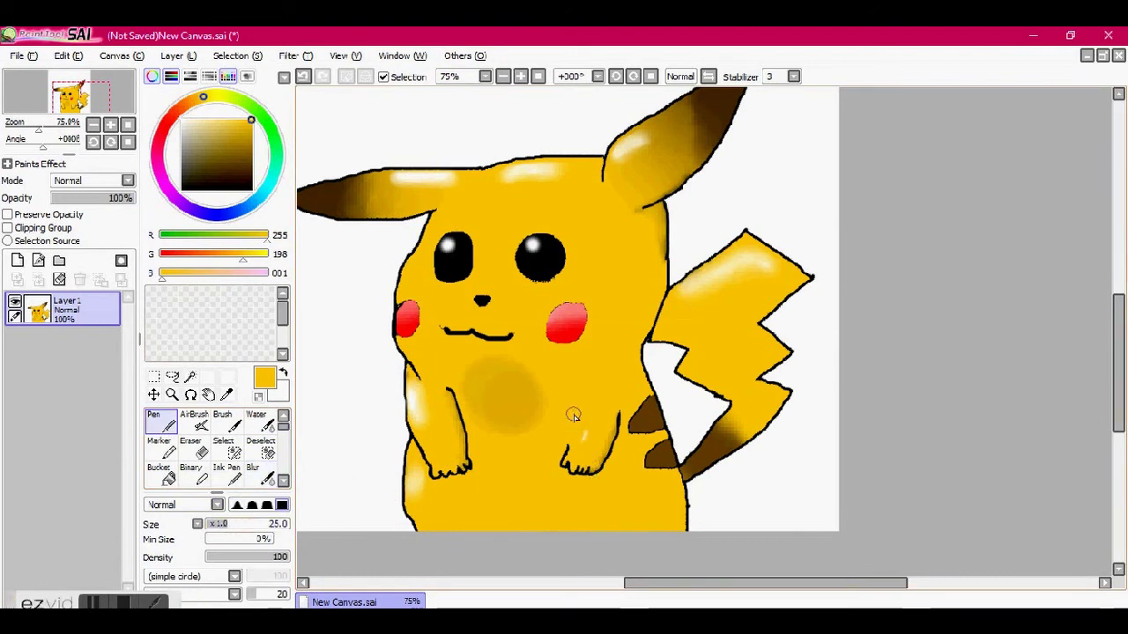
scroll(582, 380, "down", 4)
Step: Blur the white highlight on the arm nearest the tail into the yellow, undoing an unwanted stroke
scroll(581, 380, "up", 8)
key("b")
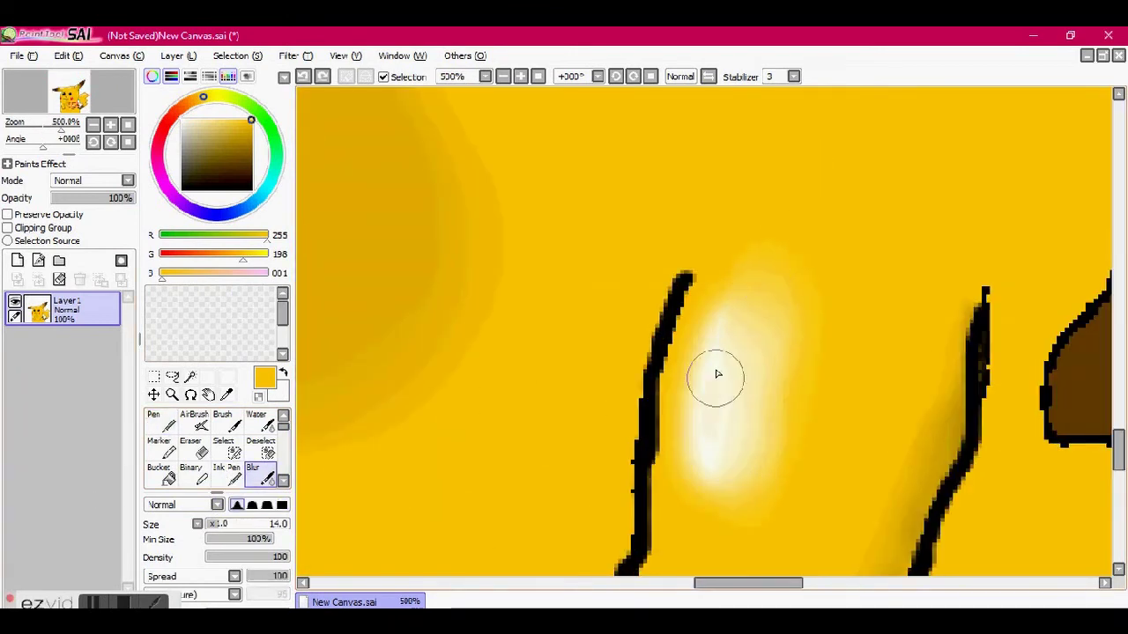
key("ctrl+z")
mouse_move(791, 267)
left_mouse_down()
mouse_move(731, 314)
mouse_move(801, 368)
mouse_move(753, 361)
left_mouse_up()
Step: Blend the tail highlight further into the yellow with the Blur brush
scroll(881, 444, "down", 4)
scroll(813, 376, "up", 1)
scroll(813, 377, "up", 2)
mouse_move(559, 221)
left_mouse_down()
mouse_move(725, 172)
mouse_move(816, 188)
mouse_move(927, 163)
mouse_move(481, 309)
mouse_move(625, 196)
mouse_move(752, 177)
left_mouse_up()
scroll(793, 237, "up", 3)
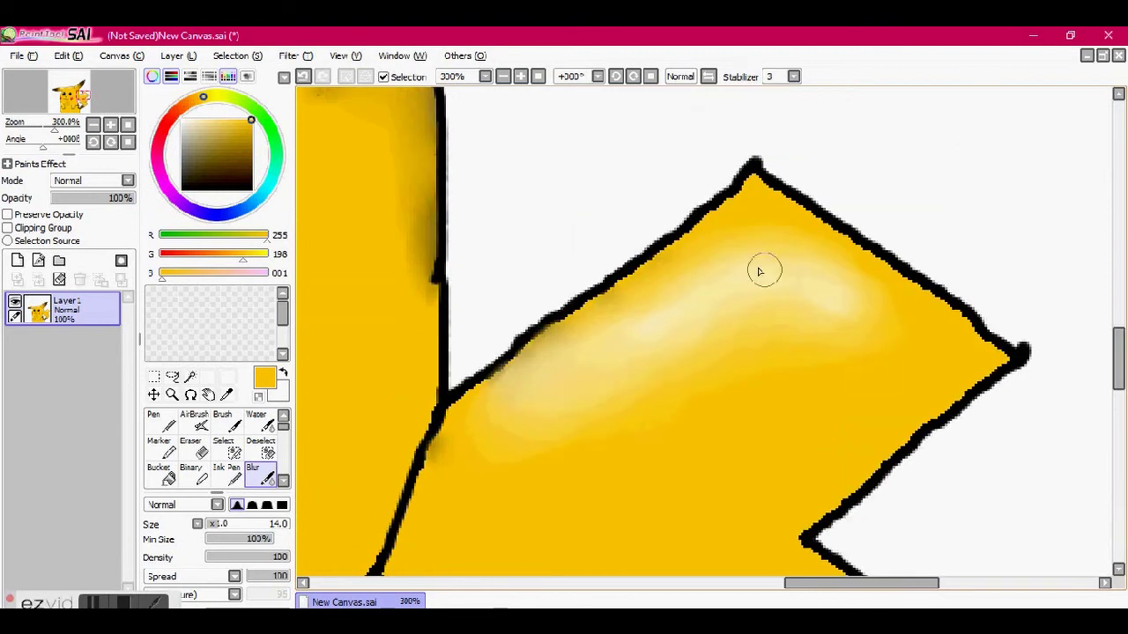
mouse_move(821, 326)
left_mouse_down()
mouse_move(579, 370)
mouse_move(557, 363)
left_mouse_up()
scroll(748, 565, "down", 5)
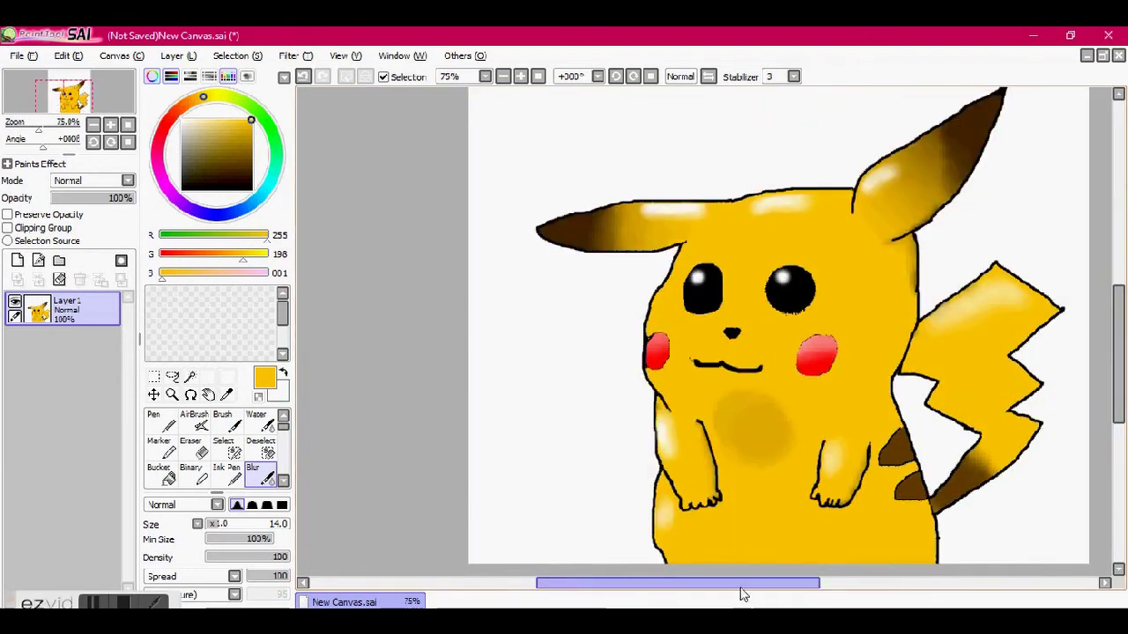
Step: Shade the body's bottom edge and tail-side edge up to the head with chest-patch gold (RGB 228, 175, 1) and a size 55 Brush
left_click_drag(737, 583, 748, 584)
left_click(189, 376)
left_click(763, 421)
key("ctrl+d")
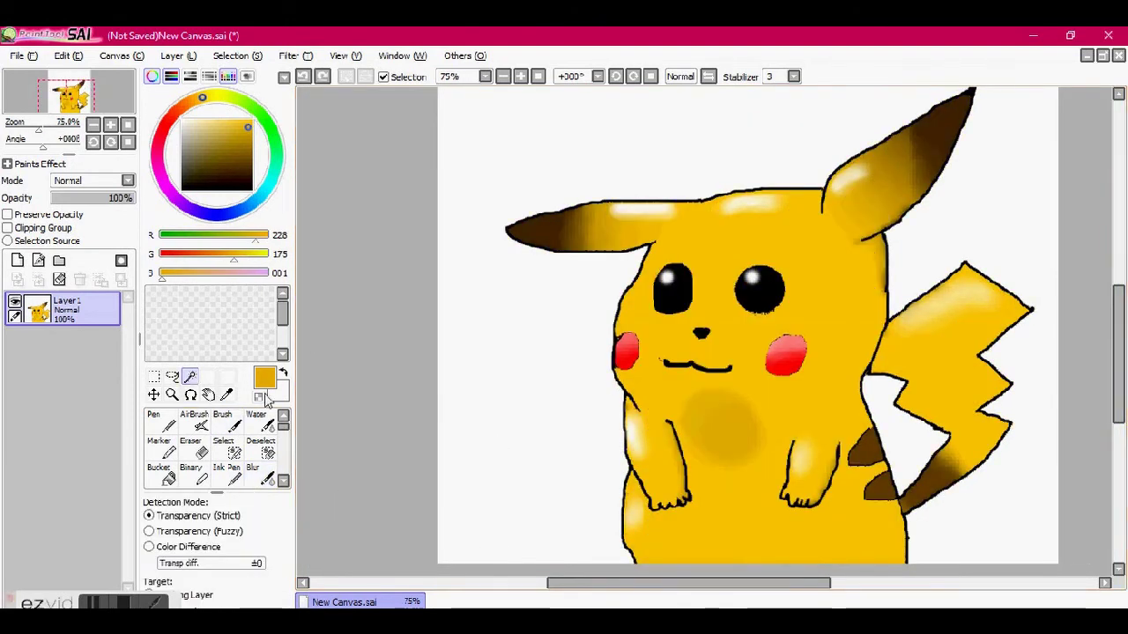
key("b")
scroll(714, 414, "up", 2)
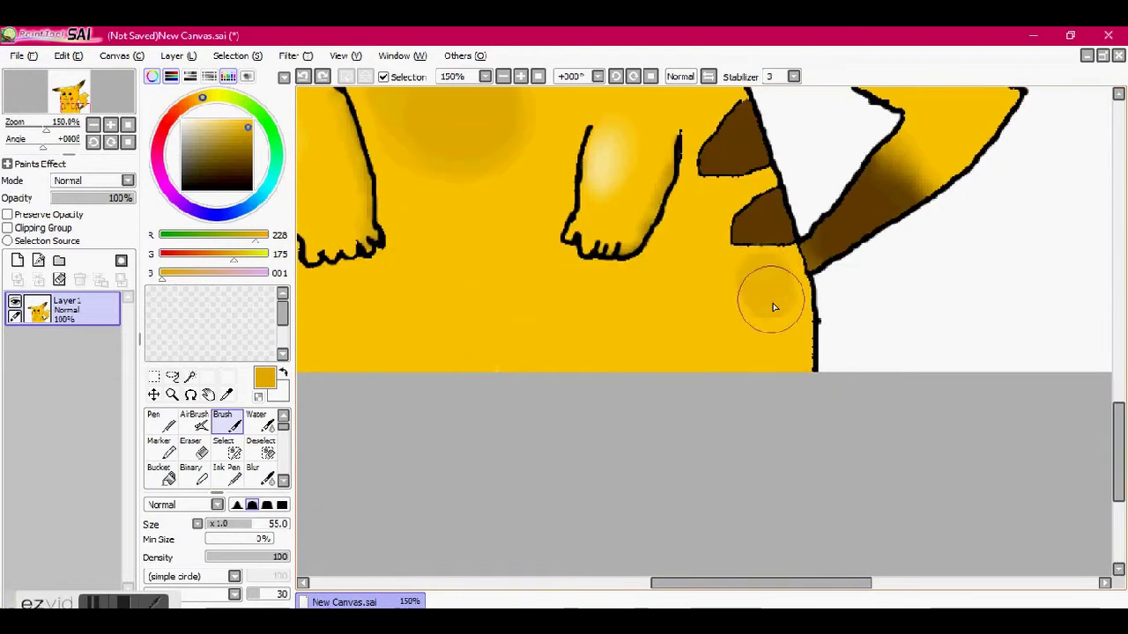
left_click_drag(340, 419, 722, 306)
scroll(1071, 340, "up", 3)
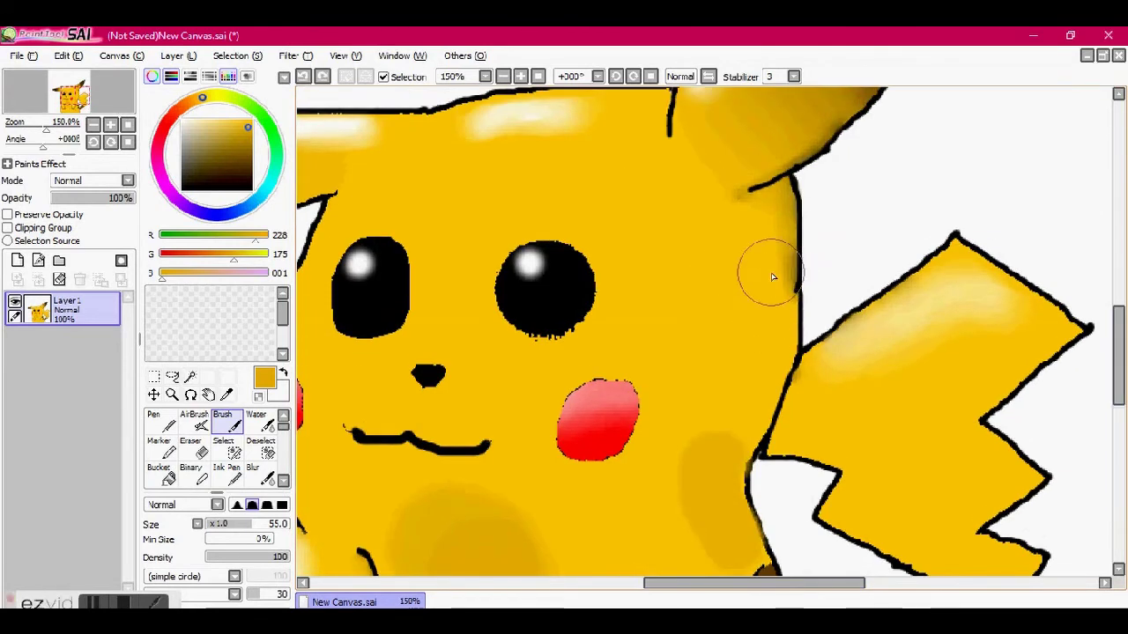
scroll(750, 511, "down", 2)
Step: Blur the upper edge of the bottom shading and the corner below the back stripes
scroll(750, 511, "down", 5)
left_click(255, 473)
scroll(593, 501, "up", 5)
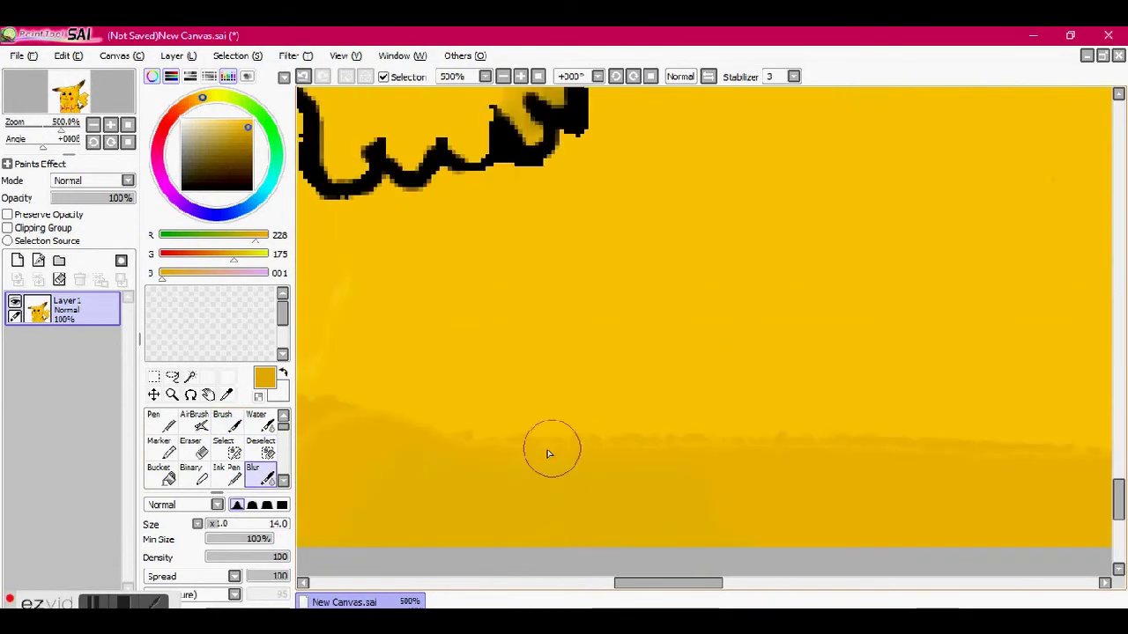
scroll(541, 448, "right", 5)
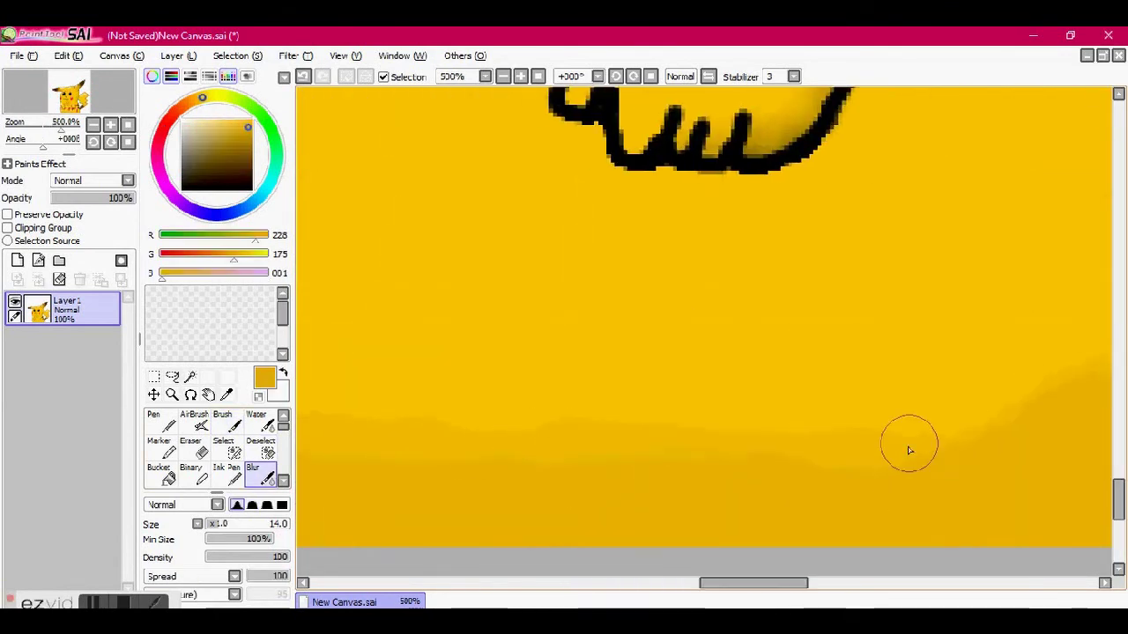
scroll(794, 357, "right", 3)
left_click_drag(1000, 172, 991, 339)
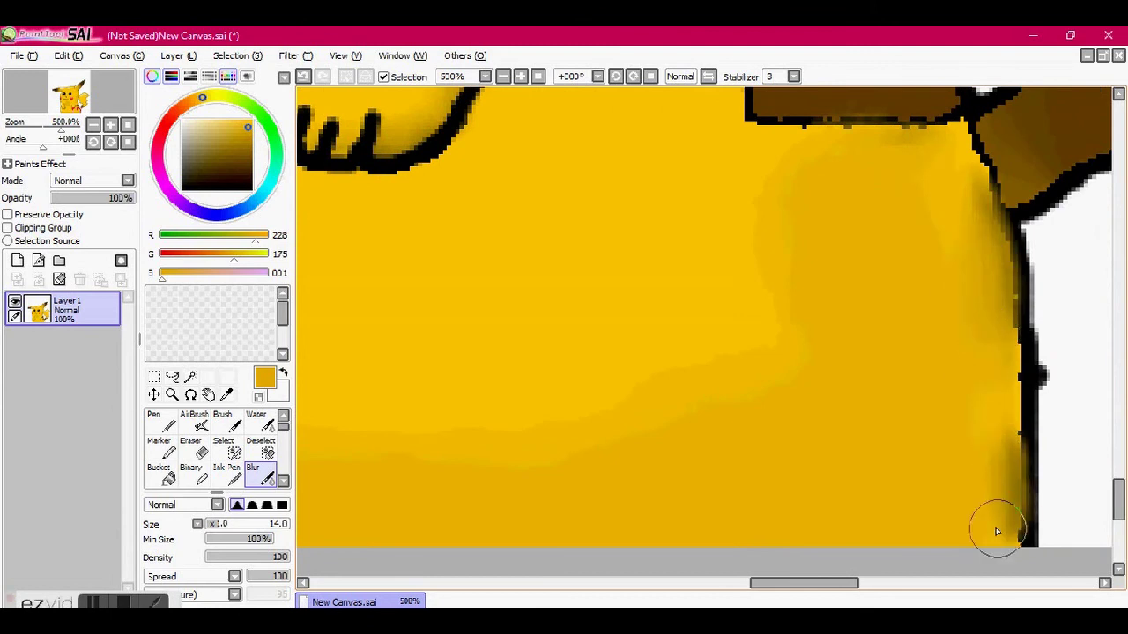
Step: Blur the shading along the tail side of the torso and head up to the raised ear
scroll(901, 226, "up", 5)
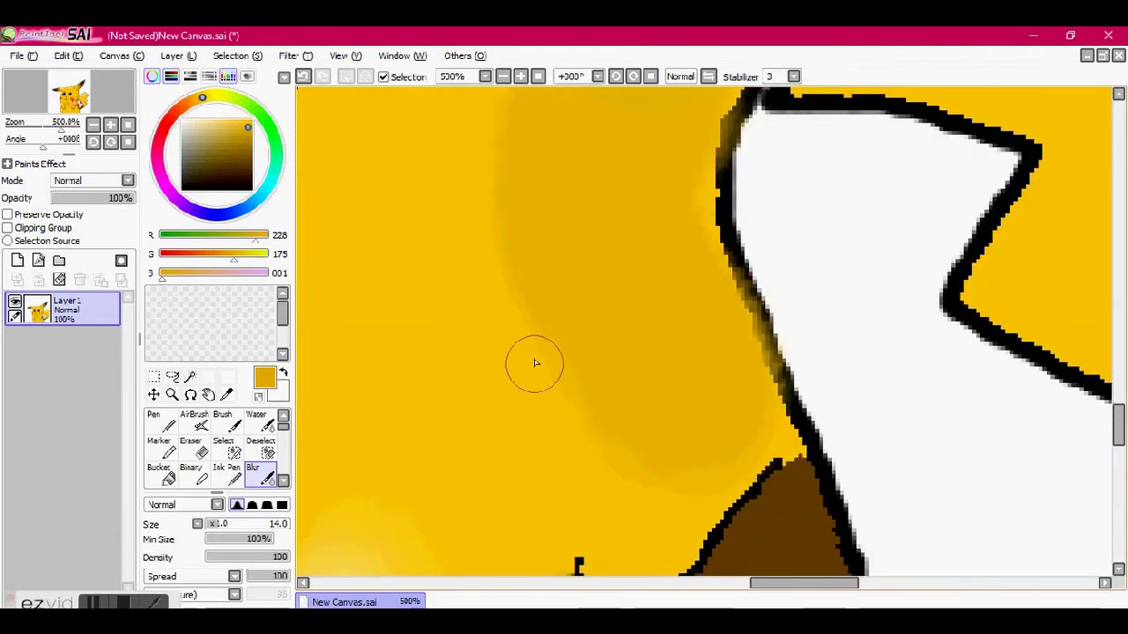
scroll(553, 341, "up", 5)
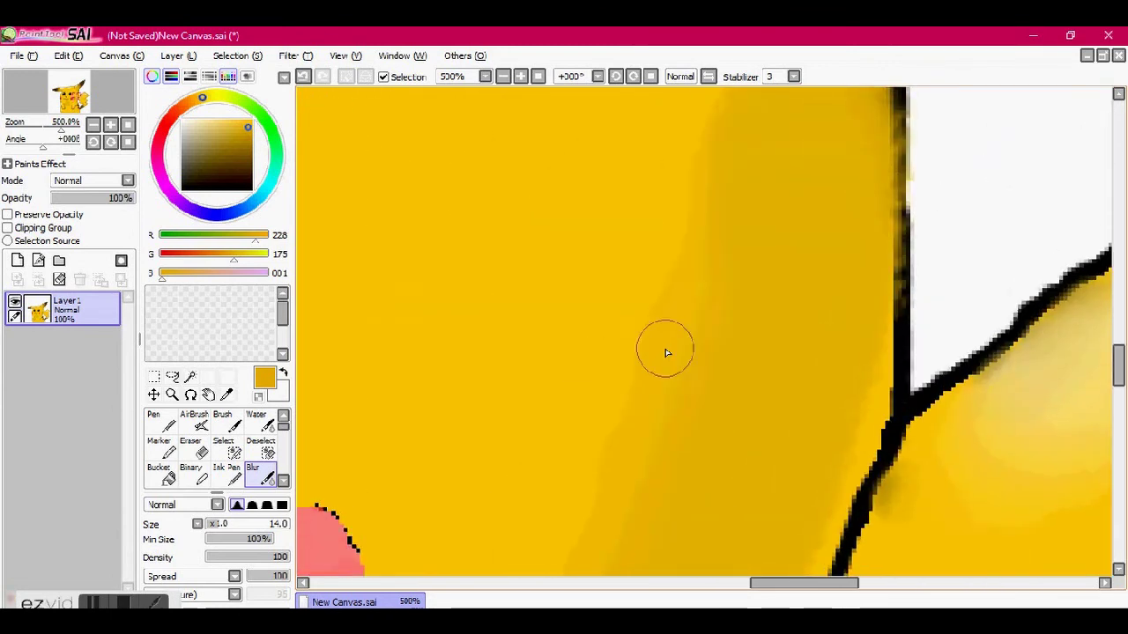
scroll(631, 360, "up", 6)
scroll(688, 219, "down", 4)
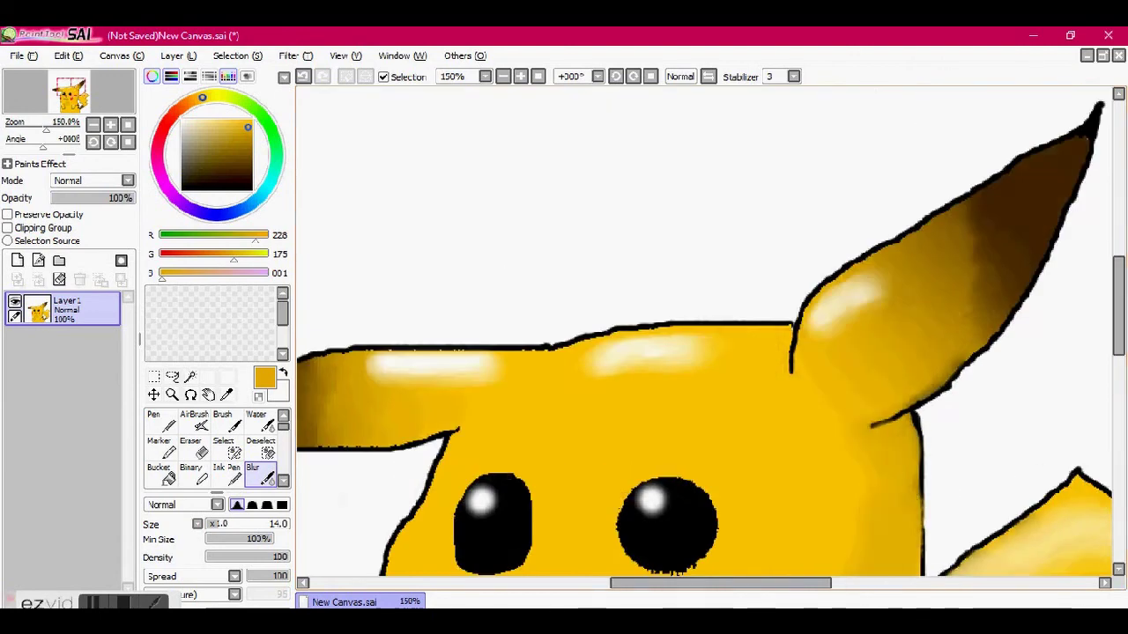
scroll(760, 564, "down", 4)
scroll(1019, 485, "up", 1)
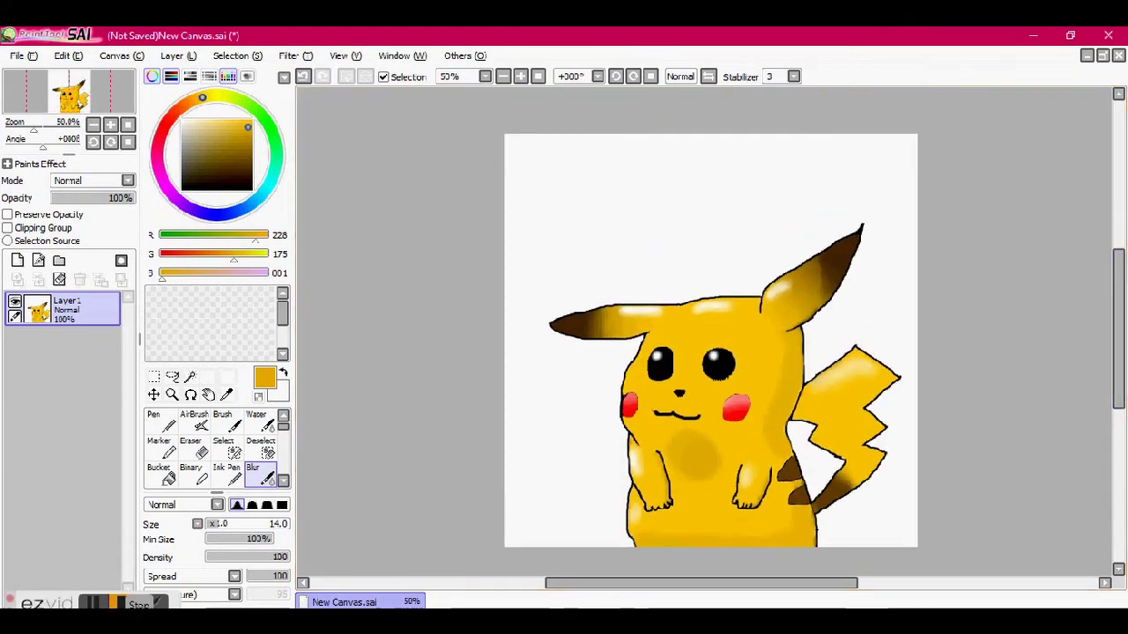